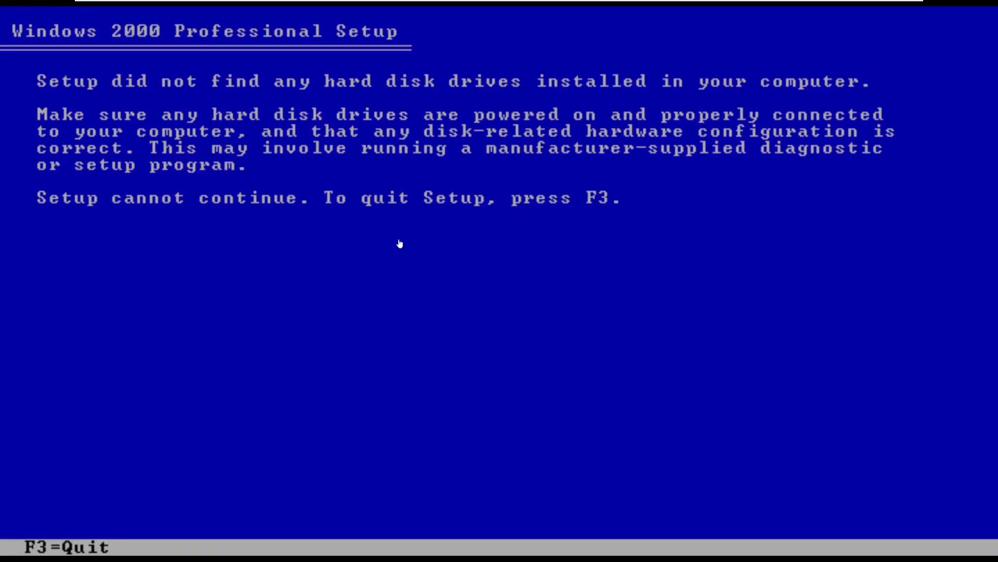
Power off the virtual machine from the power menu and confirm
{"action": "mouse_move", "coordinate": [181, 2]}
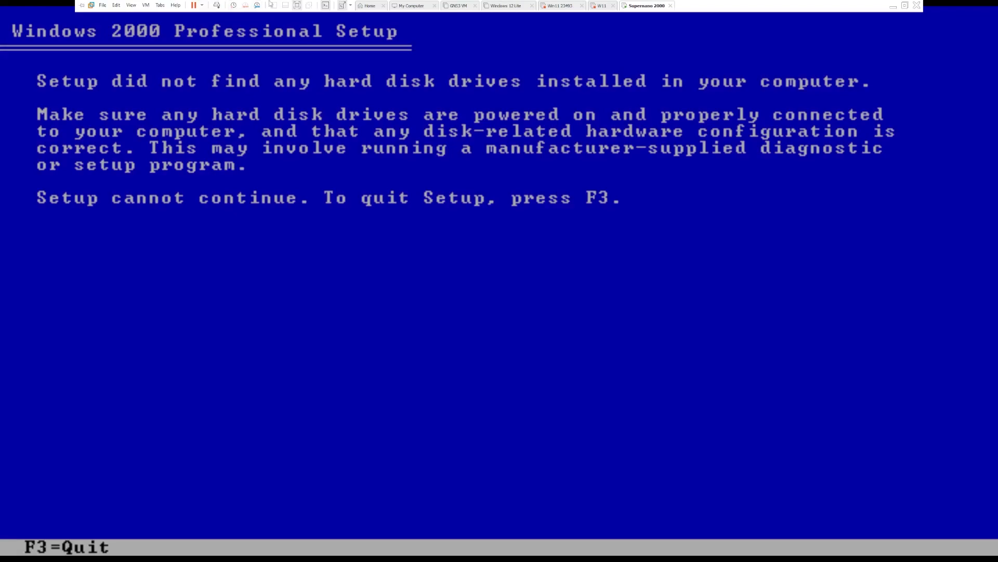
{"action": "left_click", "coordinate": [201, 5]}
{"action": "left_click", "coordinate": [218, 62]}
{"action": "left_click", "coordinate": [511, 305]}
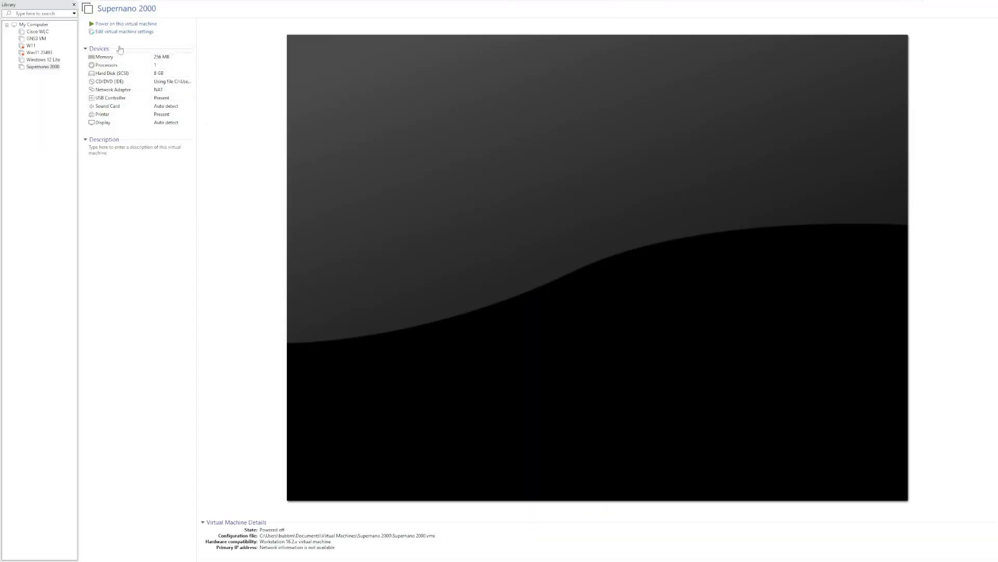
Add a new 8 GB IDE hard disk in the VM settings and power the VM back on
{"action": "left_click", "coordinate": [124, 32]}
{"action": "left_click", "coordinate": [431, 400]}
{"action": "left_click", "coordinate": [536, 360]}
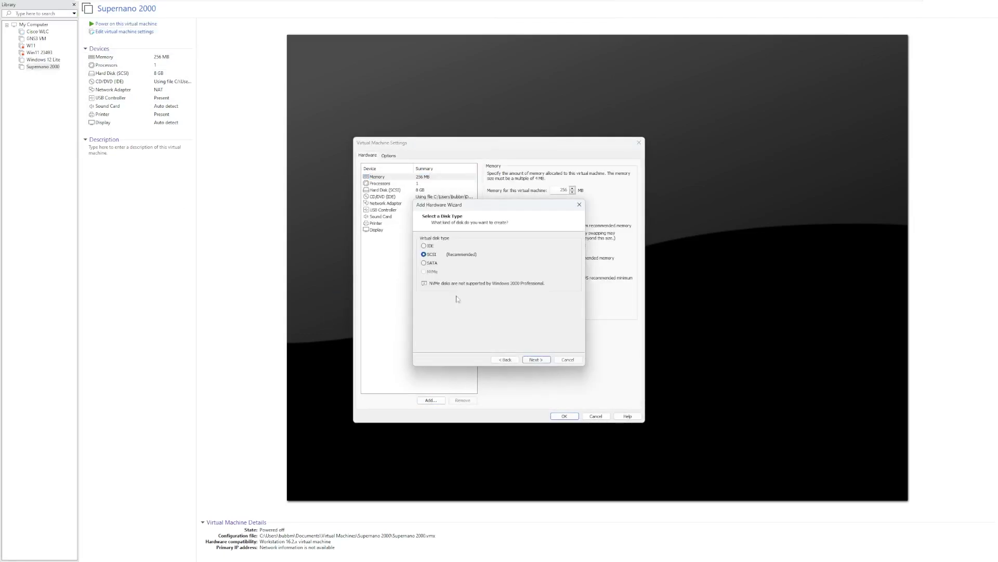
{"action": "left_click", "coordinate": [427, 248]}
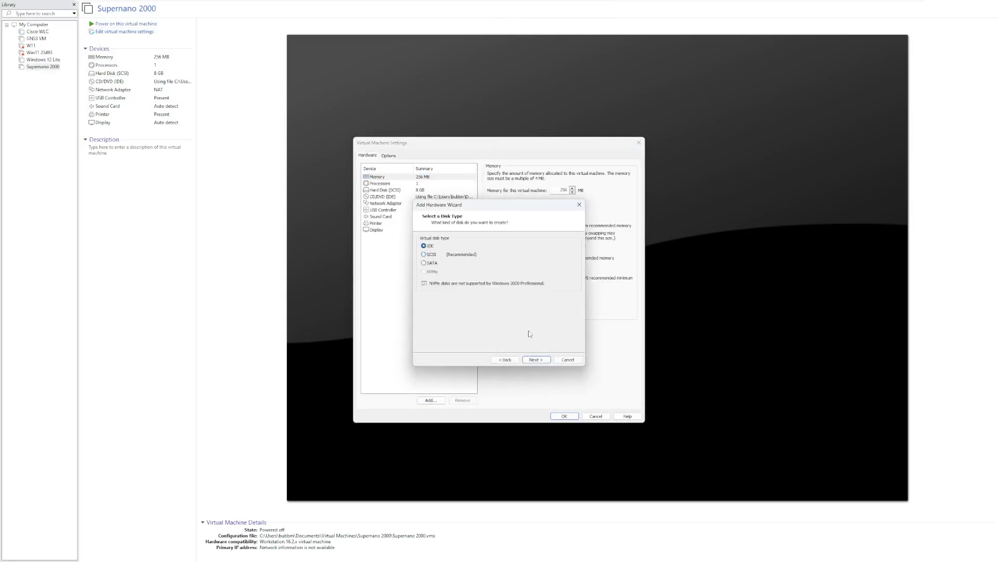
{"action": "left_click", "coordinate": [540, 360]}
{"action": "left_click", "coordinate": [540, 359]}
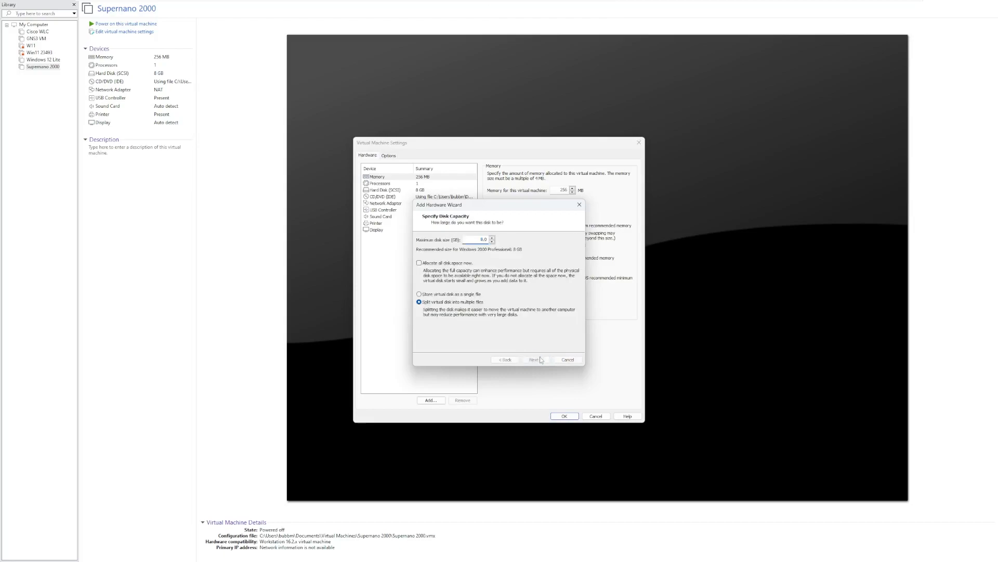
{"action": "left_click", "coordinate": [540, 359]}
{"action": "left_click", "coordinate": [540, 359]}
{"action": "key", "text": "Return"}
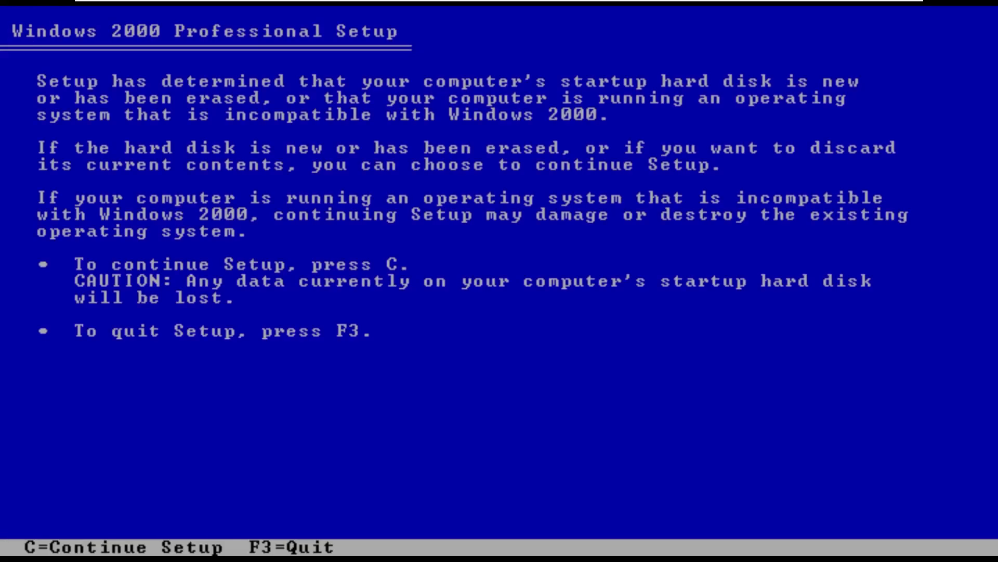
Install into the unpartitioned space as an 8048 MB NTFS C: drive and restart early
{"action": "key", "text": "c"}
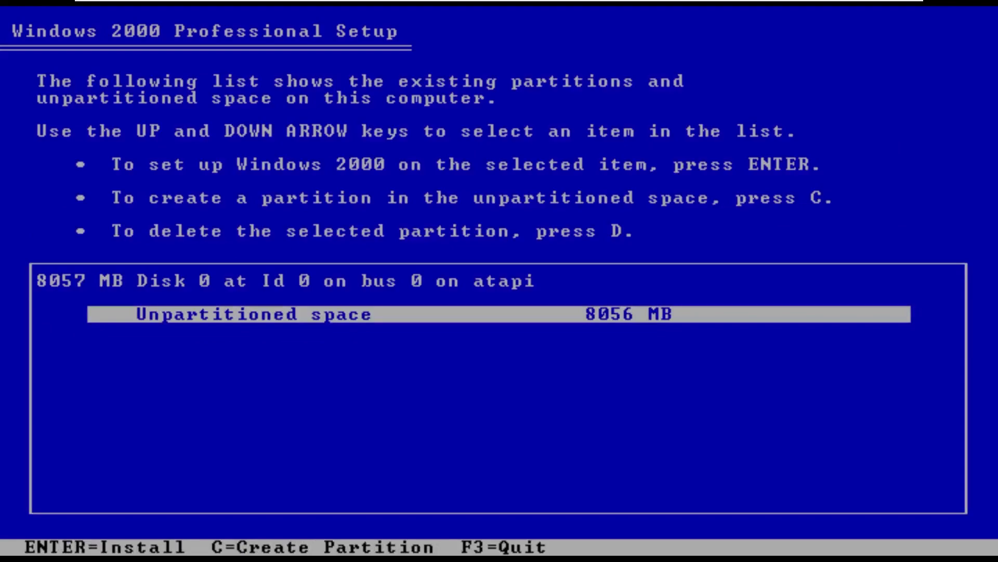
{"action": "key", "text": "Return"}
{"action": "key", "text": "Return"}
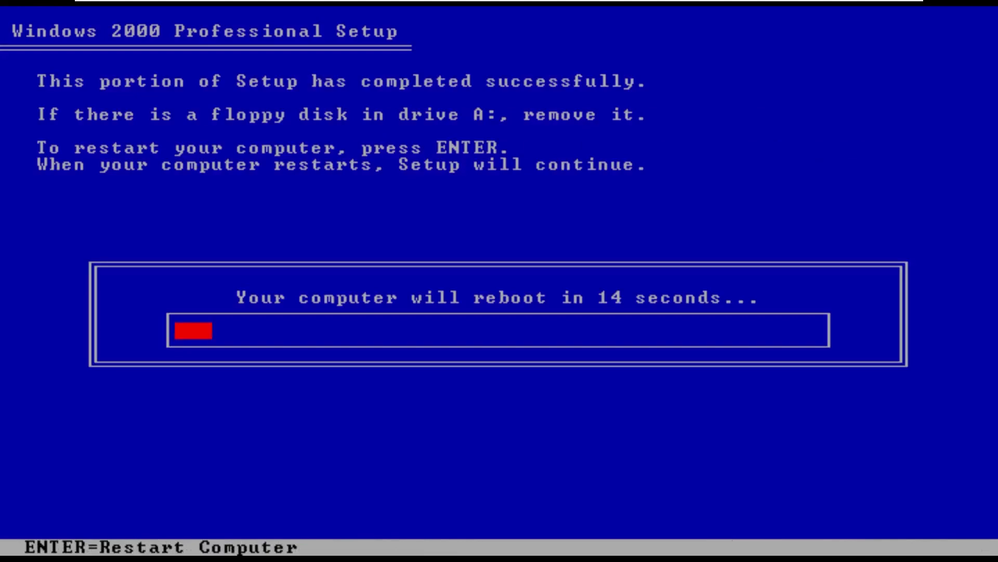
{"action": "key", "text": "Return"}
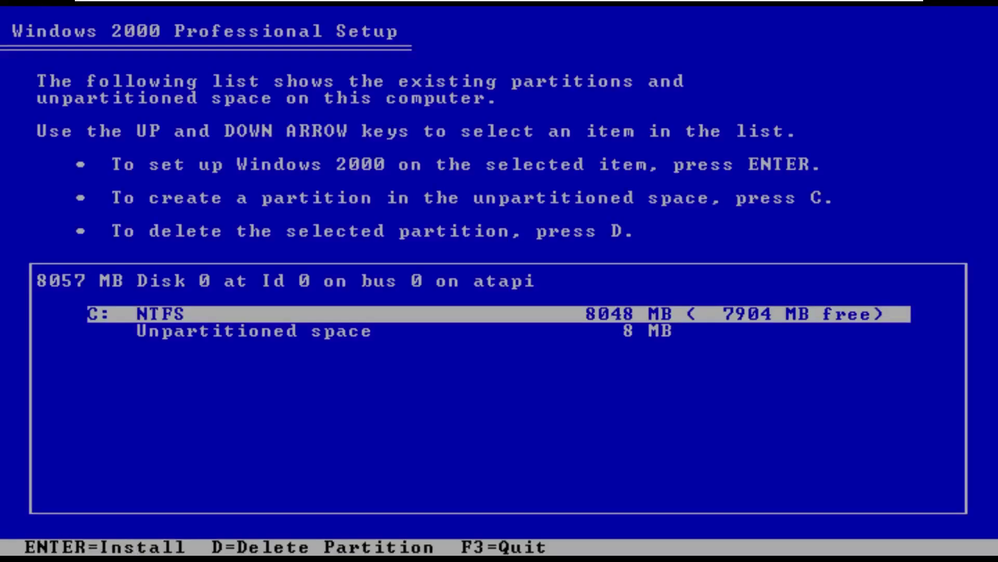
Begin installing Windows 2000 on the C: partition, then check the VM's removable devices menu
{"action": "key", "text": "Return"}
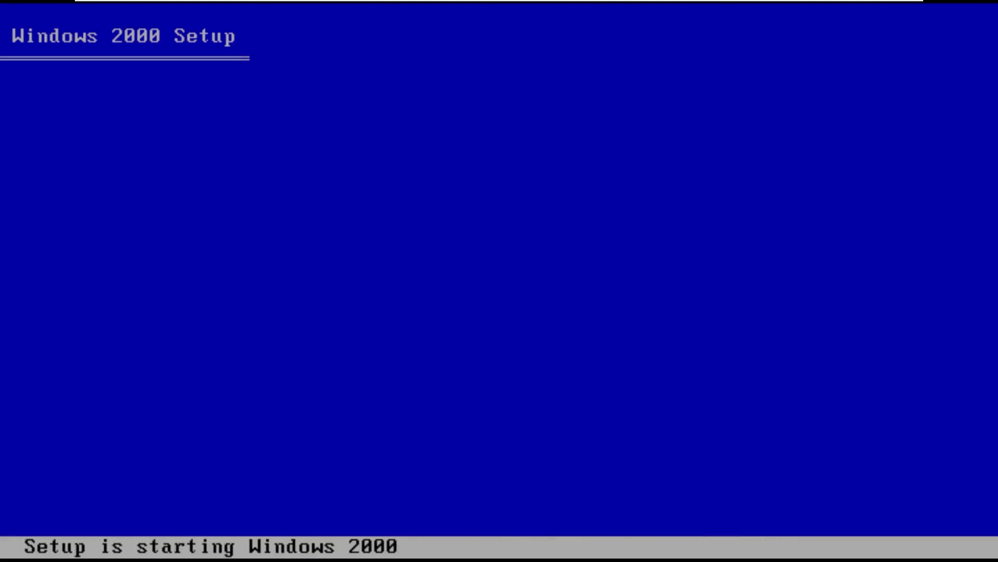
{"action": "mouse_move", "coordinate": [499, 2]}
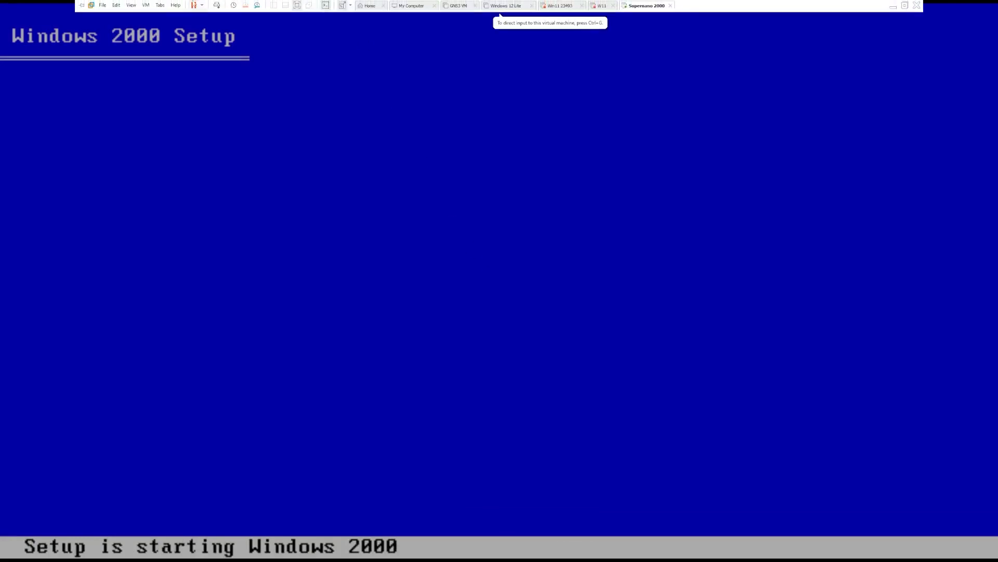
{"action": "left_click", "coordinate": [147, 5]}
{"action": "left_click", "coordinate": [147, 5]}
{"action": "left_click", "coordinate": [146, 5]}
{"action": "mouse_move", "coordinate": [153, 25]}
{"action": "mouse_move", "coordinate": [314, 26]}
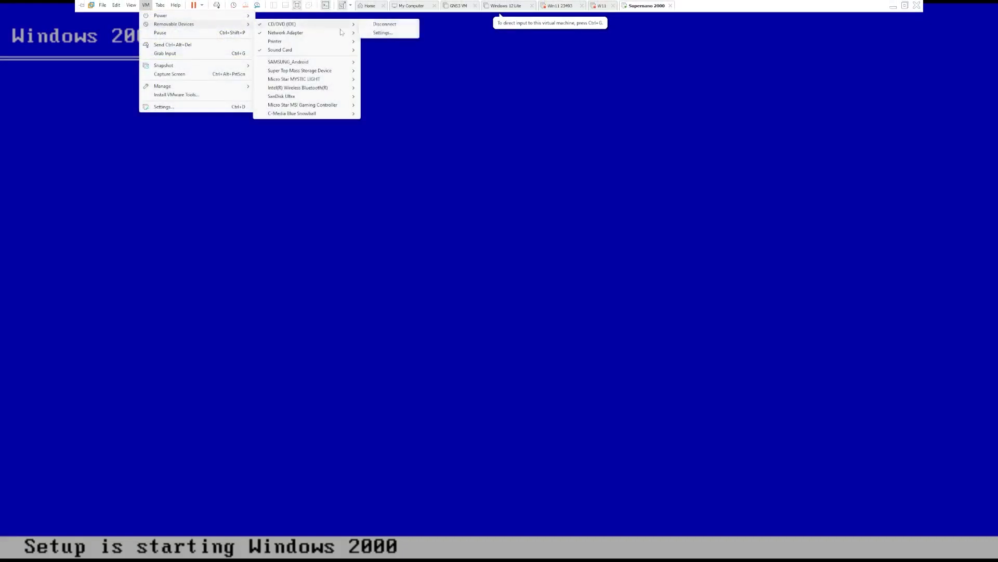
{"action": "left_click", "coordinate": [304, 392]}
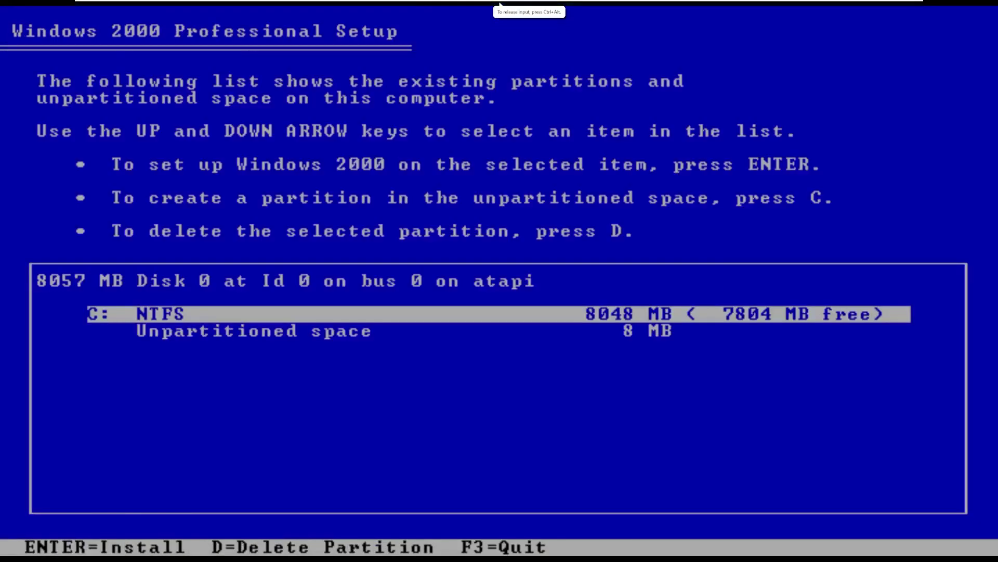
Back out of the file system choice, disconnect the virtual CD drive, and reset the VM
{"action": "key", "text": "Return"}
{"action": "key", "text": "Escape"}
{"action": "key", "text": "ctrl+alt"}
{"action": "mouse_move", "coordinate": [500, 2]}
{"action": "left_click", "coordinate": [202, 5]}
{"action": "left_click", "coordinate": [146, 4]}
{"action": "left_click", "coordinate": [385, 25]}
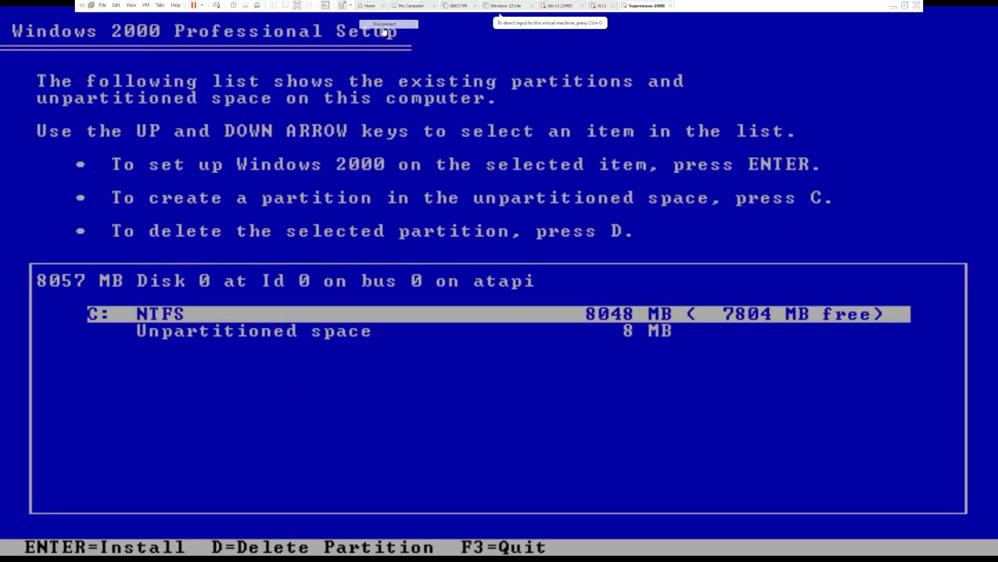
{"action": "left_click", "coordinate": [202, 5]}
{"action": "left_click", "coordinate": [236, 79]}
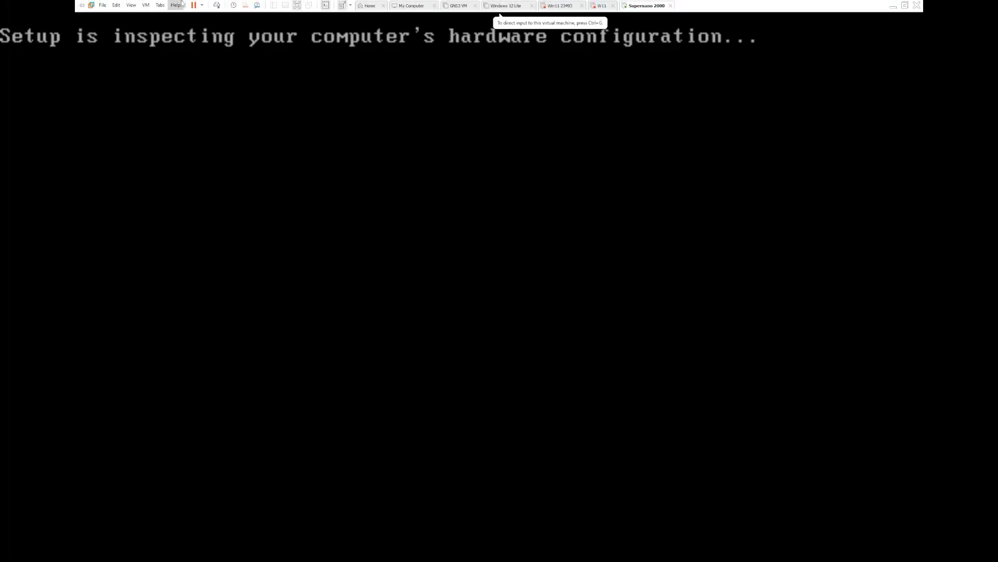
Reset the VM again and press Esc to bring up the BIOS boot menu
{"action": "left_click", "coordinate": [148, 5]}
{"action": "mouse_move", "coordinate": [200, 24]}
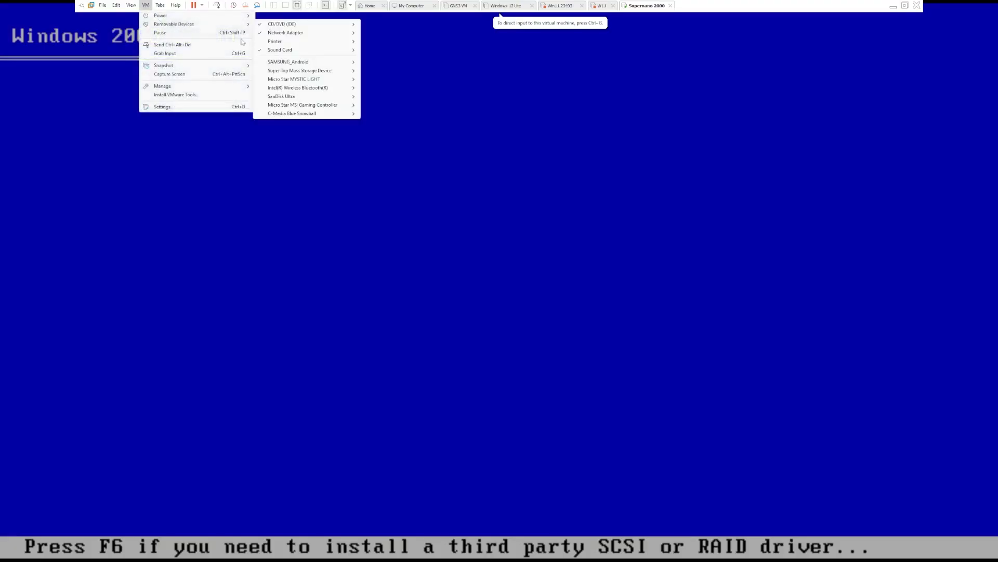
{"action": "mouse_move", "coordinate": [314, 34]}
{"action": "left_click", "coordinate": [368, 27]}
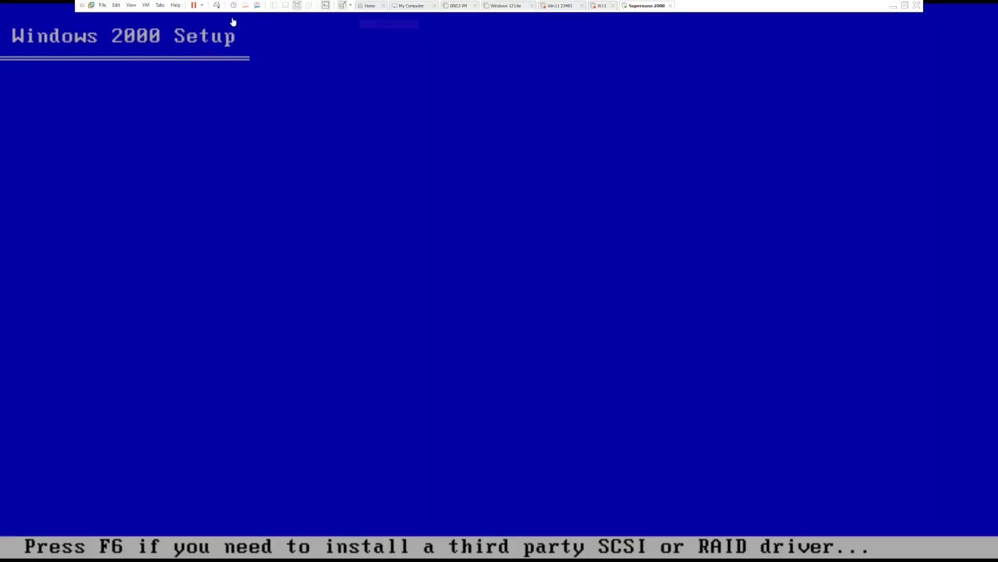
{"action": "left_click", "coordinate": [202, 5]}
{"action": "left_click", "coordinate": [209, 79]}
{"action": "key", "text": "Escape"}
Boot from the next device in the boot menu, then release input and browse the VM menus
{"action": "key", "text": "Down"}
{"action": "key", "text": "Down"}
{"action": "key", "text": "Down"}
{"action": "key", "text": "Return"}
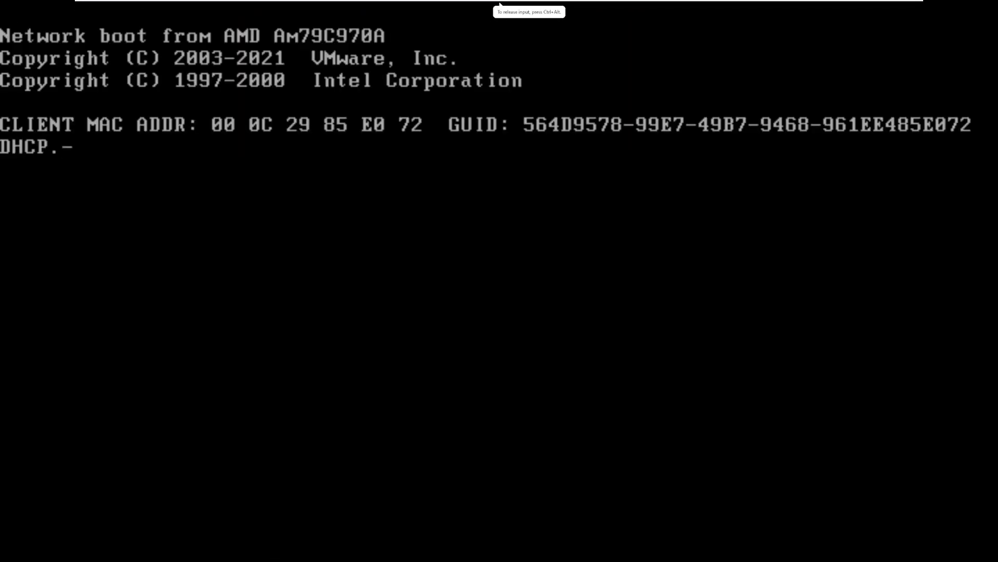
{"action": "key", "text": "ctrl+alt"}
{"action": "mouse_move", "coordinate": [499, 3]}
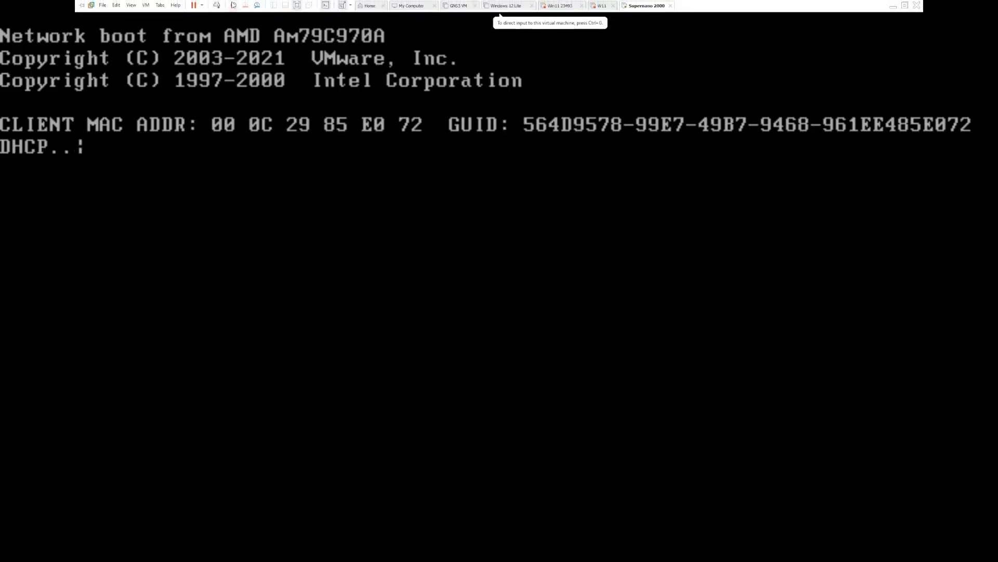
{"action": "left_click", "coordinate": [201, 5]}
{"action": "left_click", "coordinate": [145, 6]}
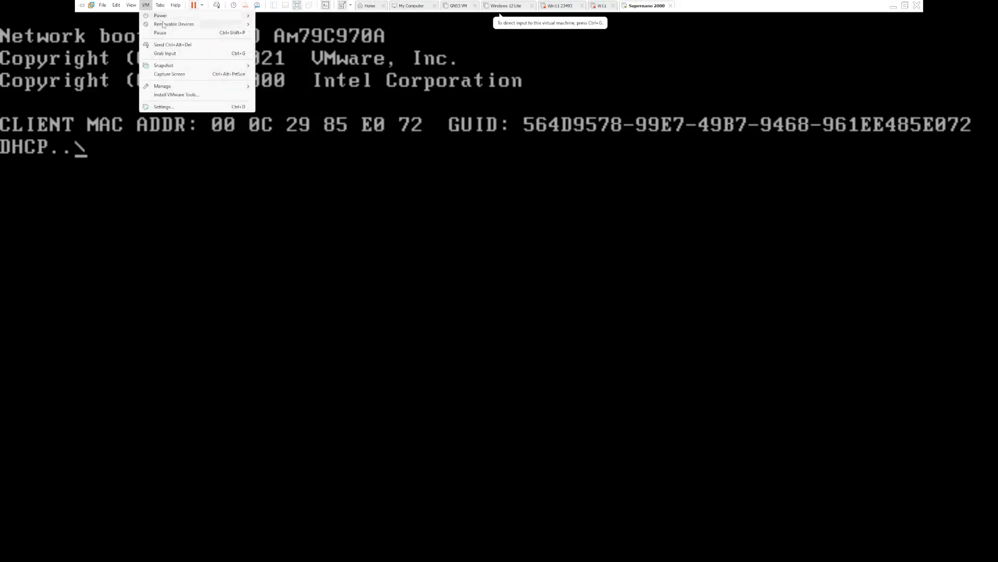
{"action": "mouse_move", "coordinate": [174, 24]}
{"action": "mouse_move", "coordinate": [282, 23]}
{"action": "left_click", "coordinate": [146, 5]}
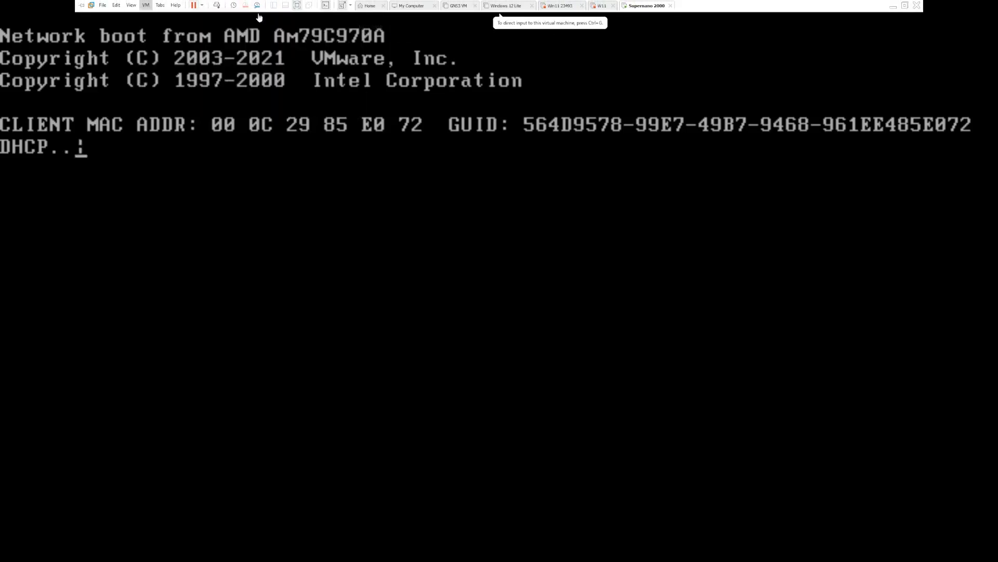
Remove the SCSI hard disk in the VM settings and reset the VM
{"action": "left_click", "coordinate": [146, 5]}
{"action": "left_click", "coordinate": [163, 107]}
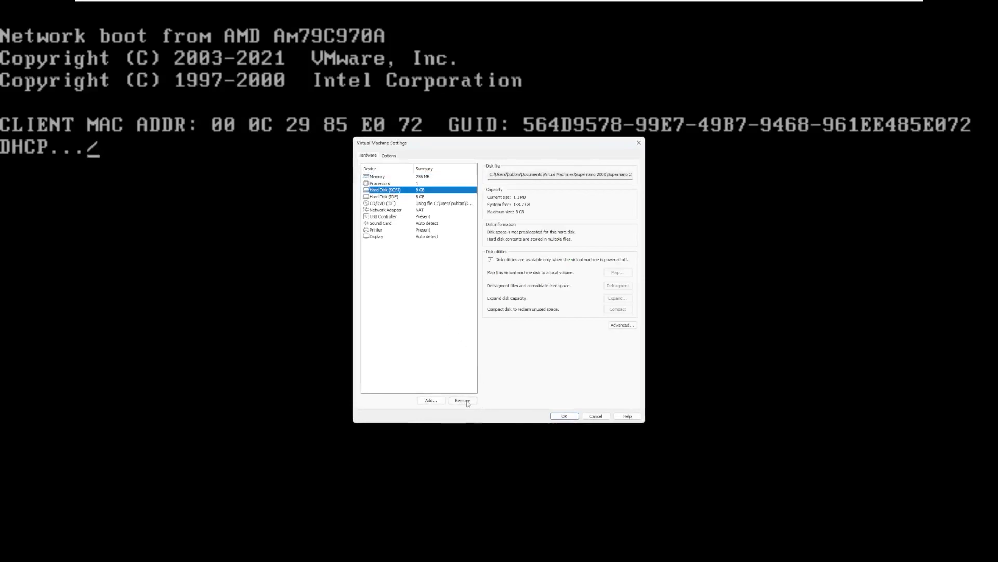
{"action": "left_click", "coordinate": [464, 400]}
{"action": "left_click", "coordinate": [383, 197]}
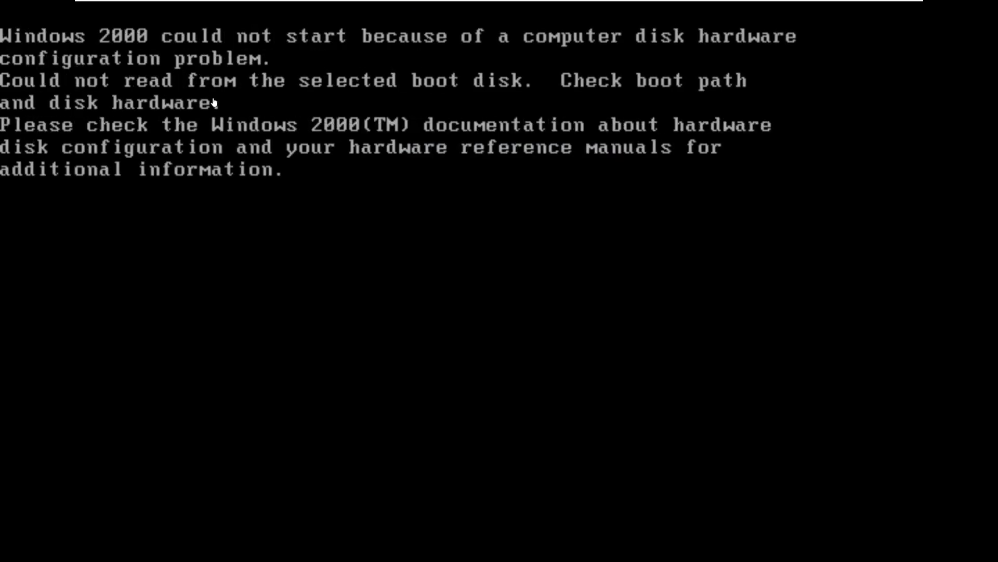
{"action": "mouse_move", "coordinate": [208, 1]}
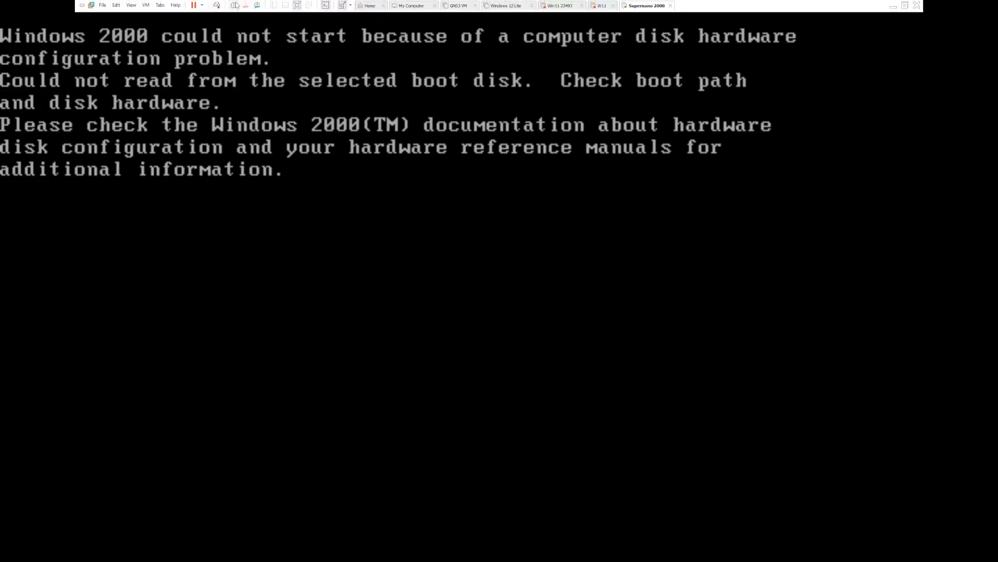
{"action": "left_click", "coordinate": [202, 5]}
{"action": "left_click", "coordinate": [209, 79]}
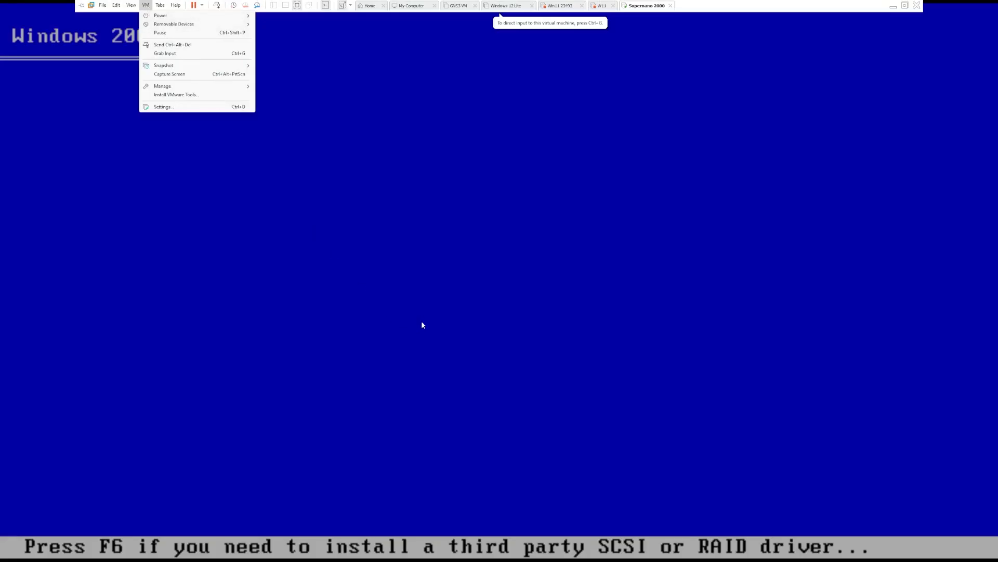
Return control to the guest and let setup reach the Personalize Your Software page
{"action": "left_click", "coordinate": [422, 325]}
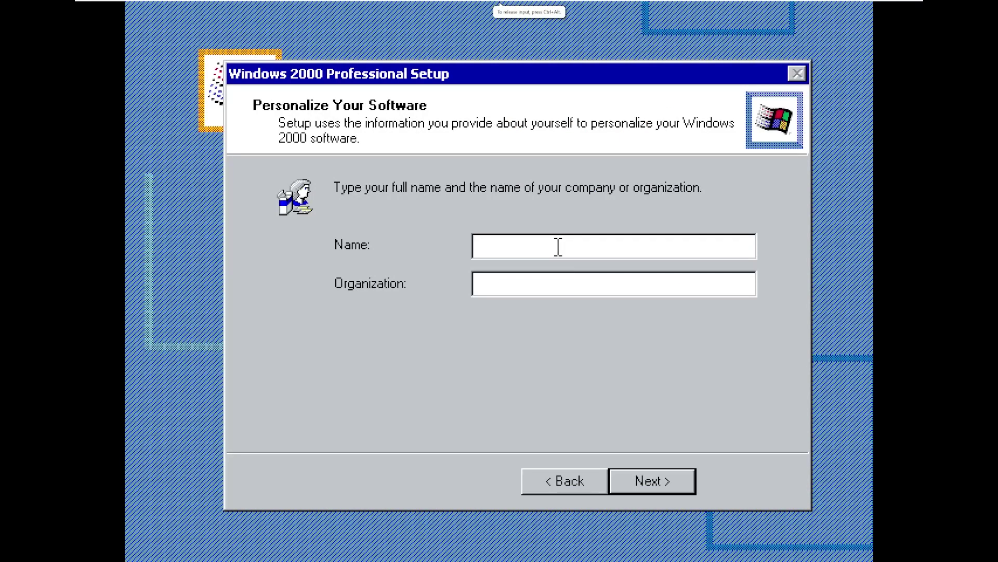
Enter the owner's name and the organization 'Apple' on the Personalize page
{"action": "type", "text": "Bill Gates"}
{"action": "key", "text": "Tab"}
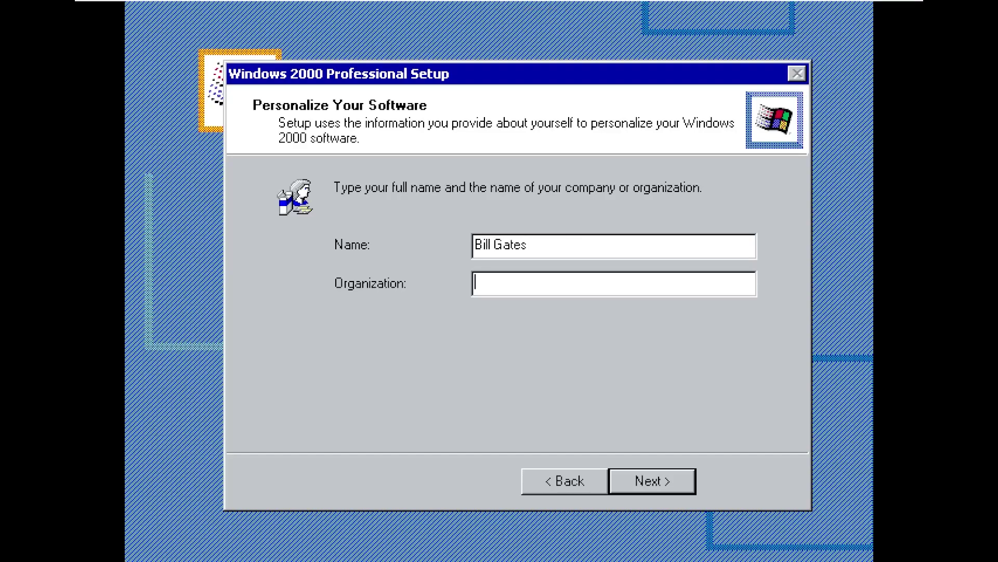
{"action": "type", "text": "Apple"}
{"action": "key", "text": "Return"}
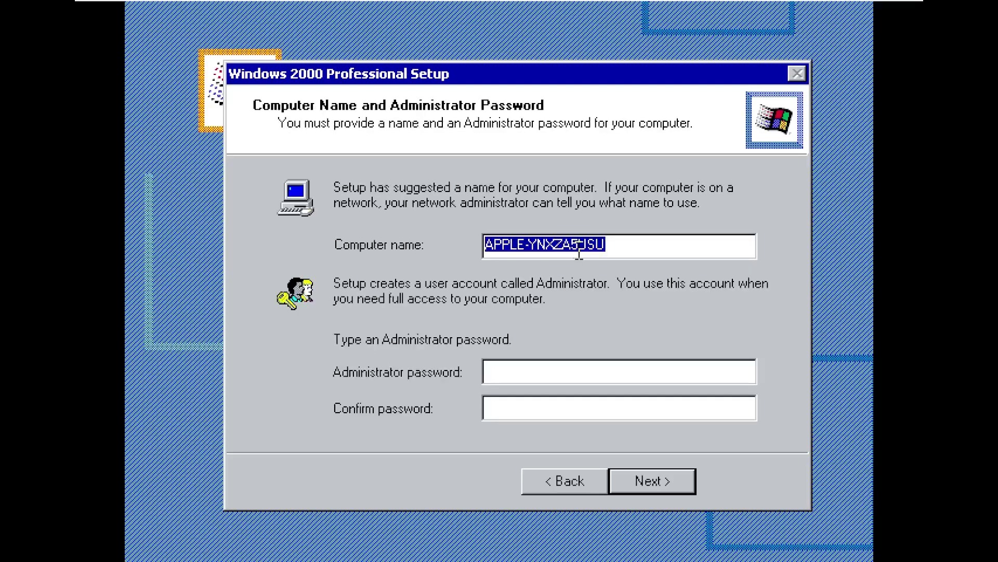
Replace the random part of the computer name with 'MAC' and accept the date and time settings
{"action": "left_click_drag", "start_coordinate": [619, 248], "coordinate": [543, 276]}
{"action": "key", "text": "BackSpace"}
{"action": "key", "text": "BackSpace"}
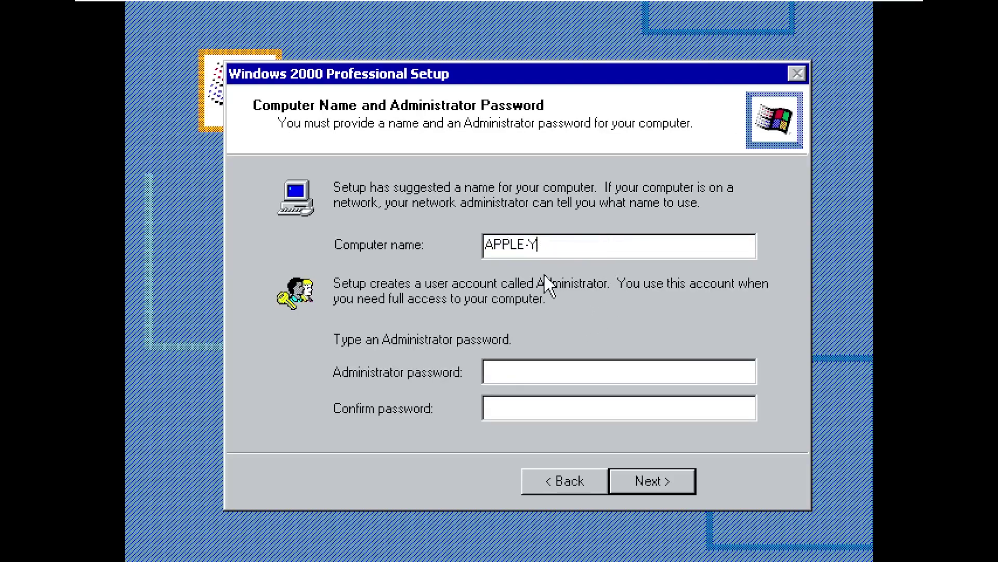
{"action": "type", "text": "MAC"}
{"action": "left_click", "coordinate": [636, 471]}
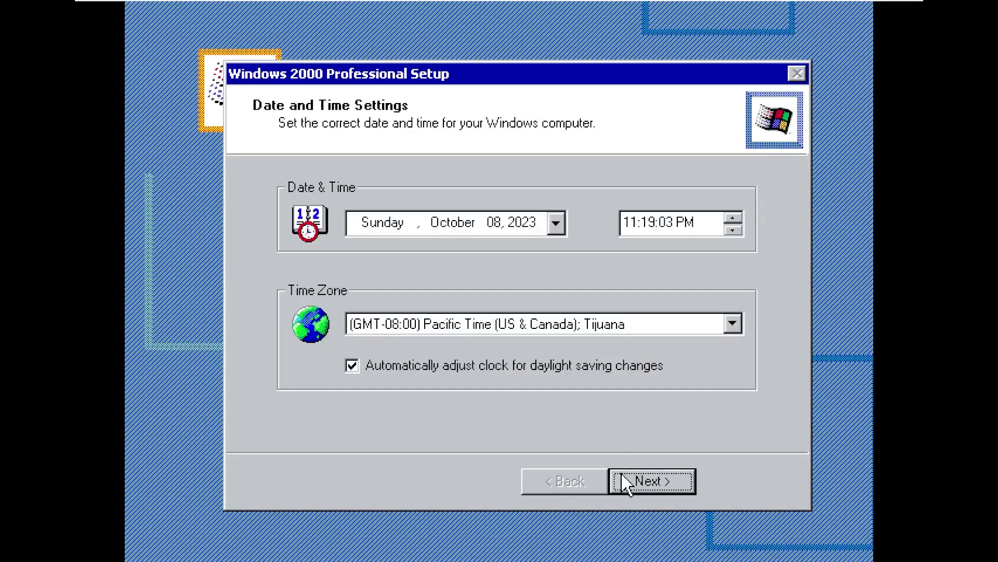
{"action": "left_click", "coordinate": [626, 479]}
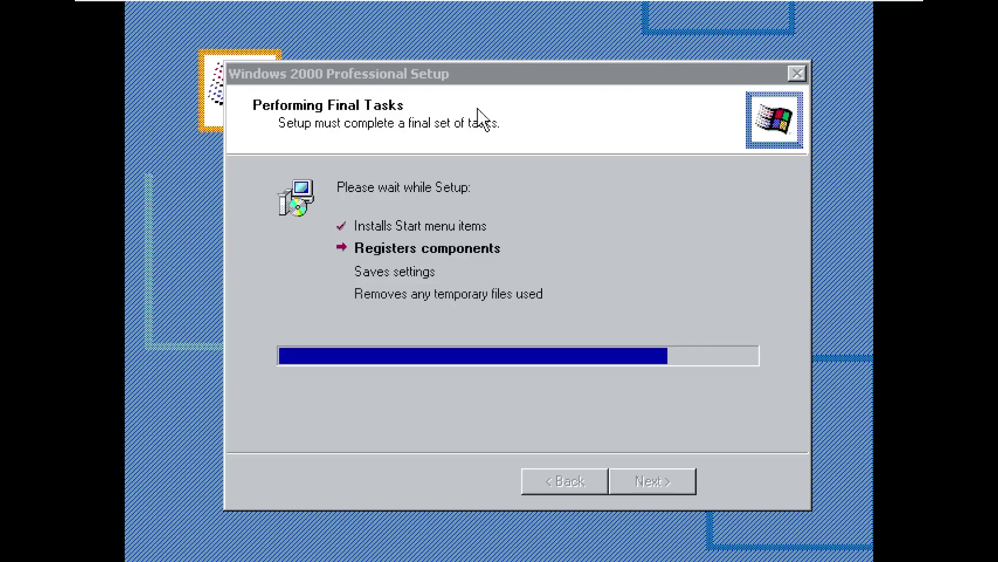
Boot the Windows 2000 entry and log on as Administrator with no password
{"action": "left_click", "coordinate": [146, 6]}
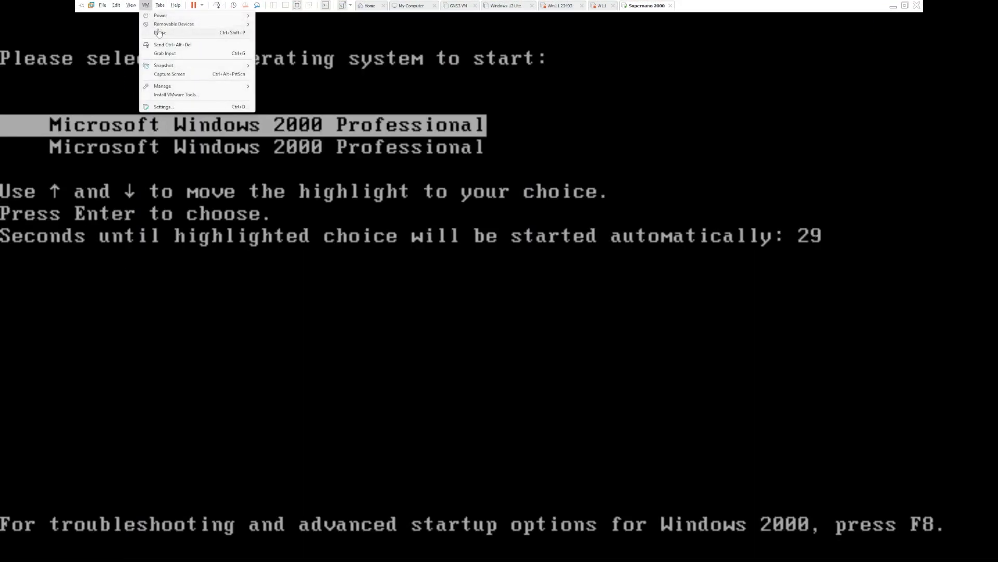
{"action": "mouse_move", "coordinate": [174, 24]}
{"action": "mouse_move", "coordinate": [299, 29]}
{"action": "left_click", "coordinate": [500, 16]}
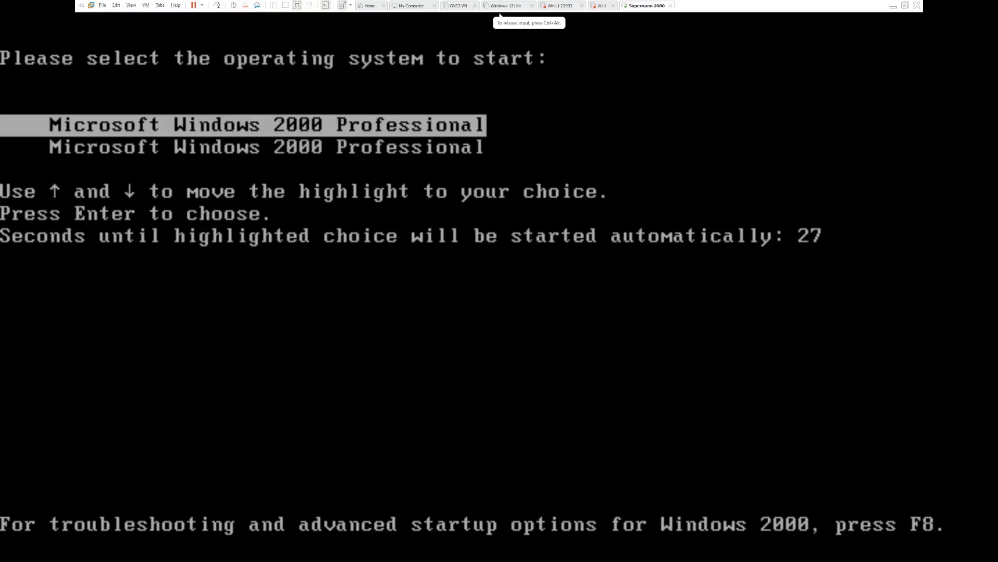
{"action": "key", "text": "Return"}
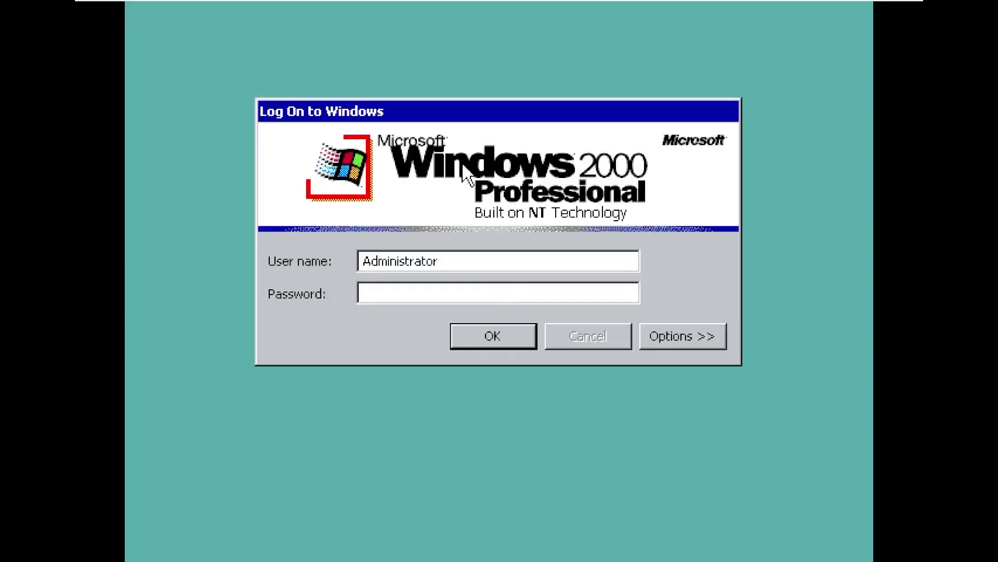
{"action": "left_click", "coordinate": [487, 333]}
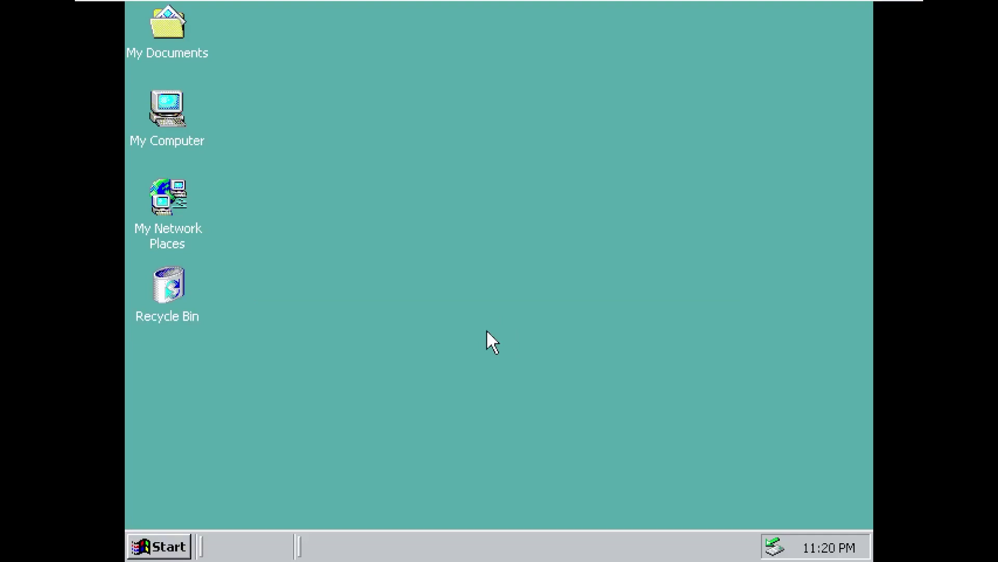
Choose Install VMware Tools from the VM menu
{"action": "mouse_move", "coordinate": [375, 1]}
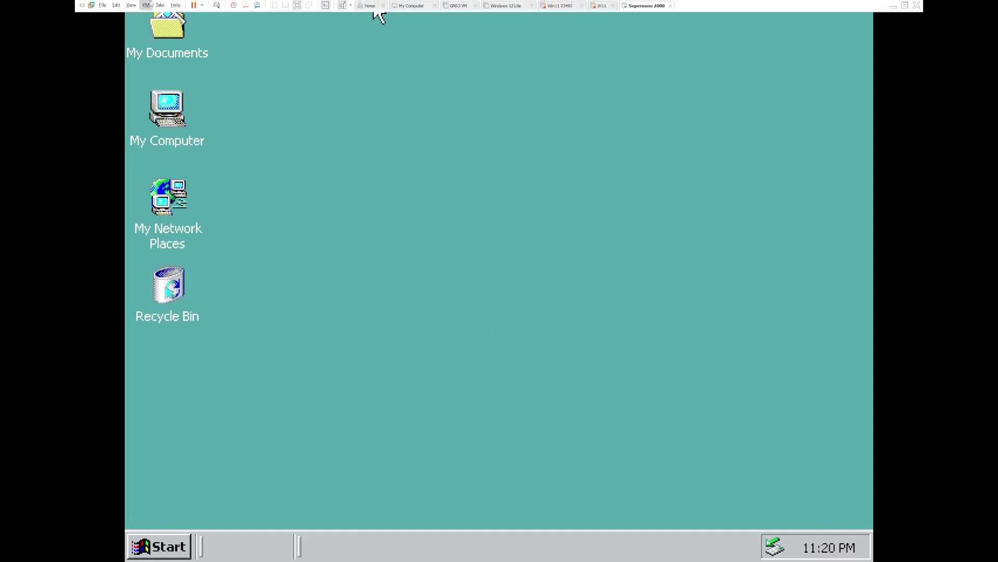
{"action": "left_click", "coordinate": [146, 5]}
{"action": "left_click", "coordinate": [177, 95]}
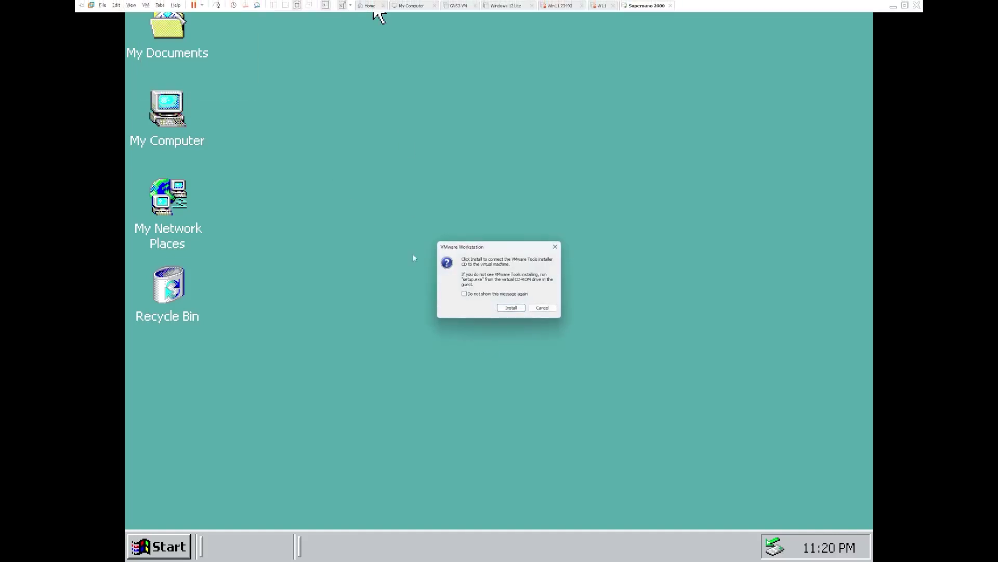
Start the VMware Tools install, view Local Disk (C:) properties, dismiss the Windows Installer error, and close Display Properties
{"action": "left_click", "coordinate": [515, 310]}
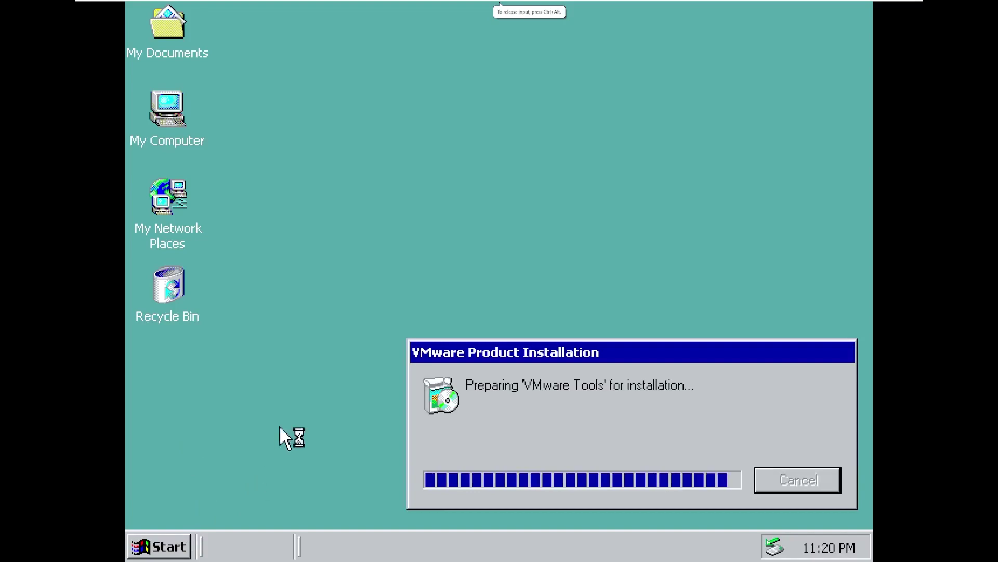
{"action": "double_click", "coordinate": [175, 119]}
{"action": "left_click", "coordinate": [267, 218]}
{"action": "right_click", "coordinate": [273, 219]}
{"action": "left_click", "coordinate": [314, 410]}
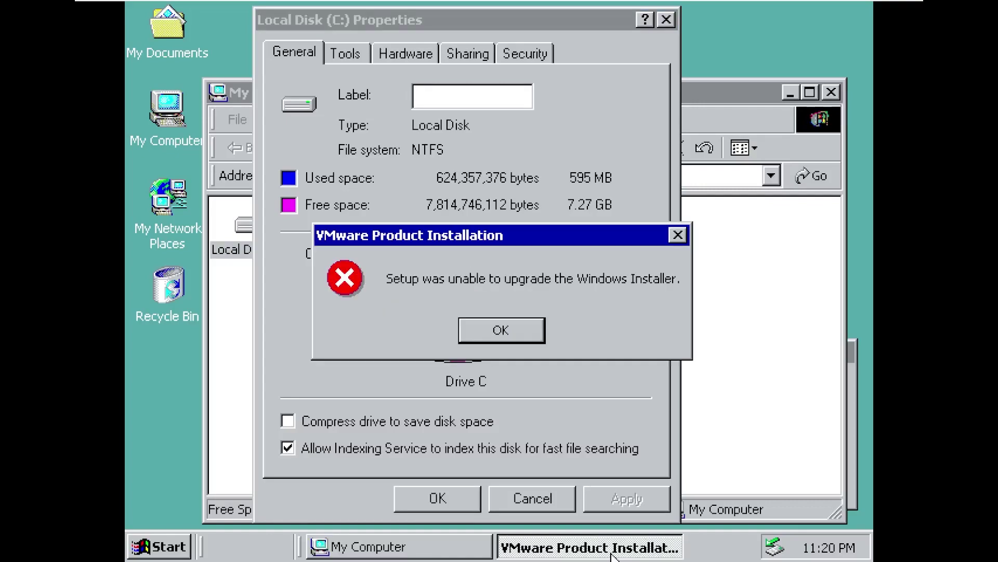
{"action": "left_click", "coordinate": [523, 333]}
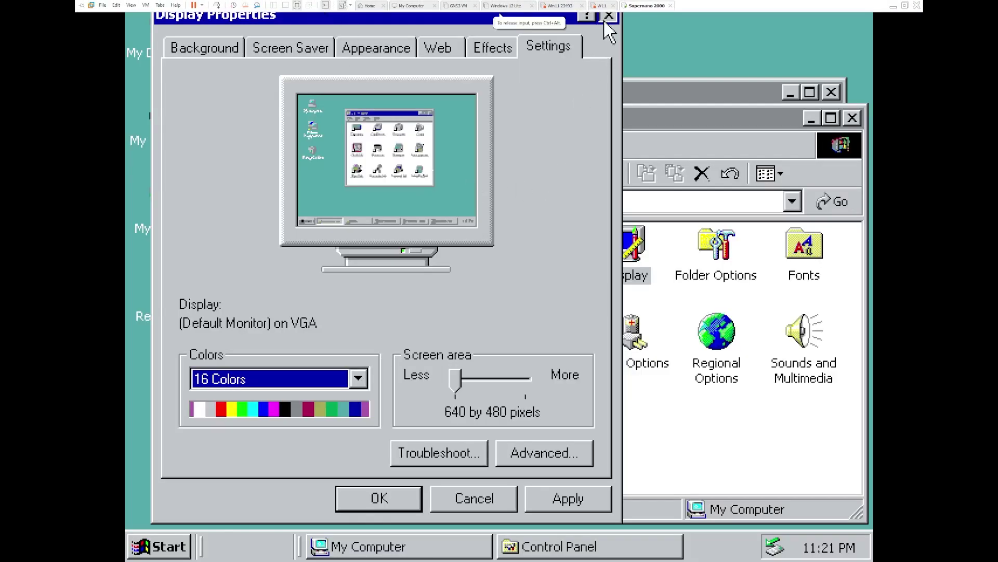
{"action": "left_click", "coordinate": [607, 15]}
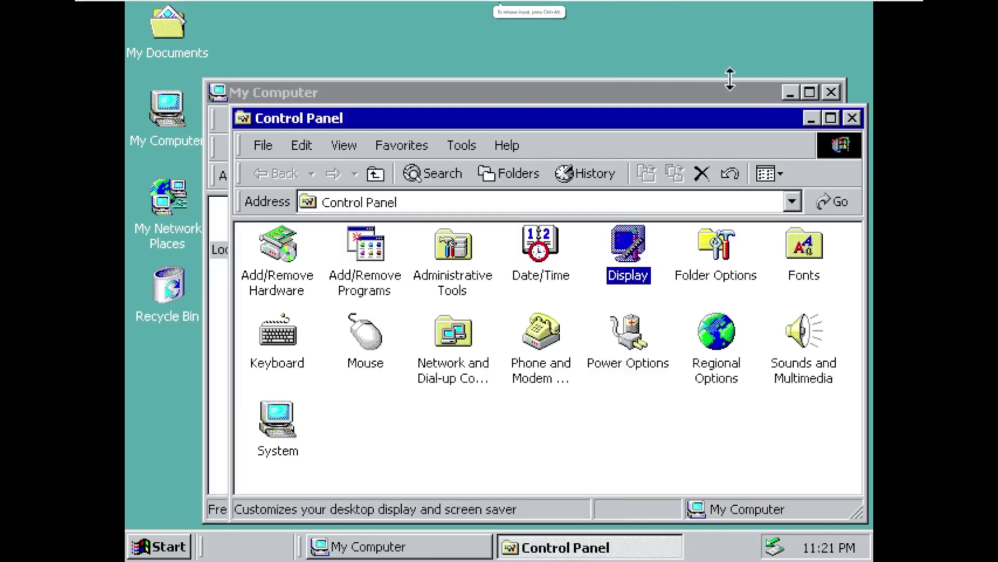
Close Control Panel and My Computer, then open and close My Documents from the Start menu
{"action": "left_click", "coordinate": [853, 118], "text": "shift"}
{"action": "left_click_drag", "start_coordinate": [328, 289], "coordinate": [313, 391]}
{"action": "left_click_drag", "start_coordinate": [297, 489], "coordinate": [299, 493]}
{"action": "left_click", "coordinate": [188, 545]}
{"action": "mouse_move", "coordinate": [157, 348]}
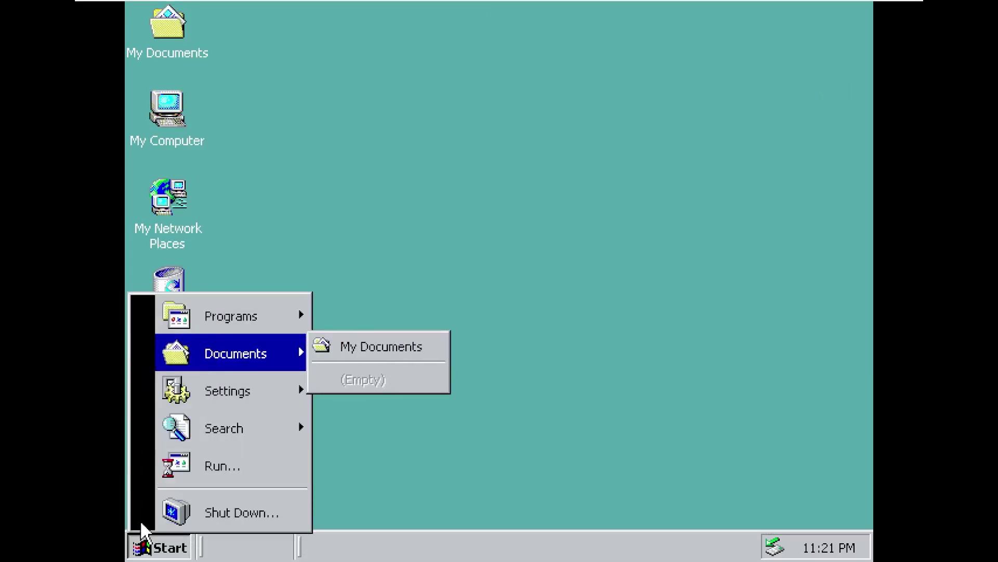
{"action": "mouse_move", "coordinate": [211, 318]}
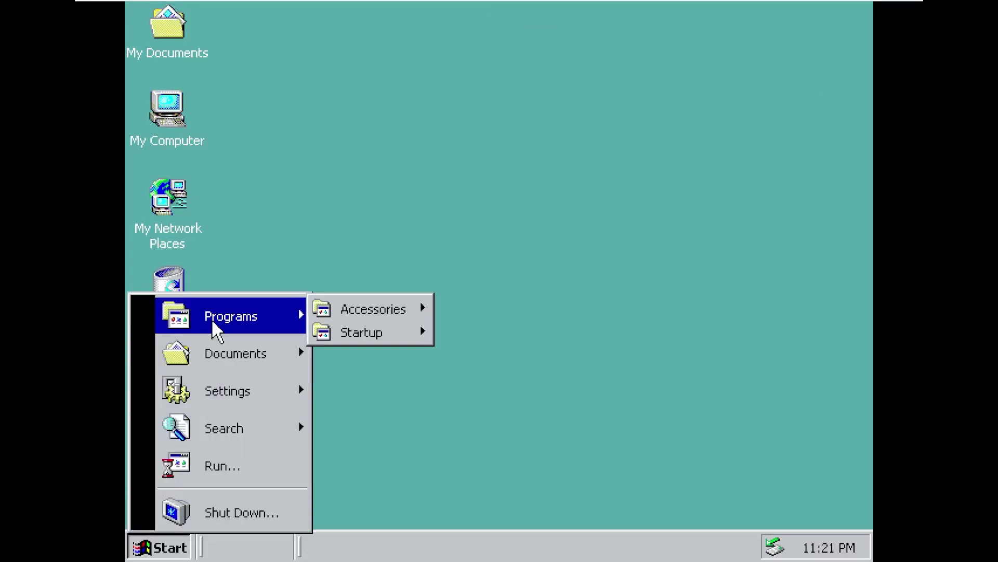
{"action": "mouse_move", "coordinate": [335, 307]}
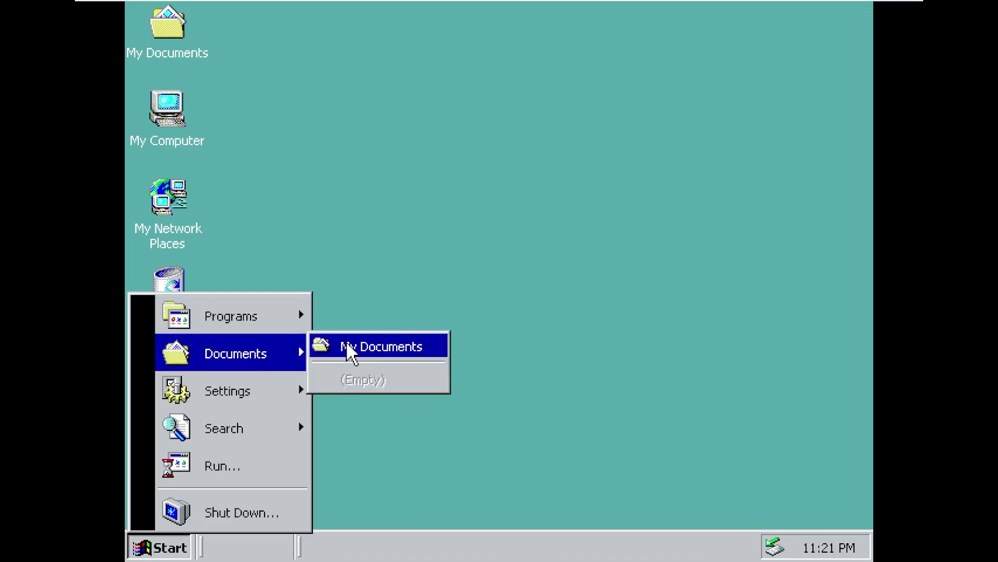
{"action": "left_click", "coordinate": [348, 344]}
{"action": "left_click", "coordinate": [801, 67]}
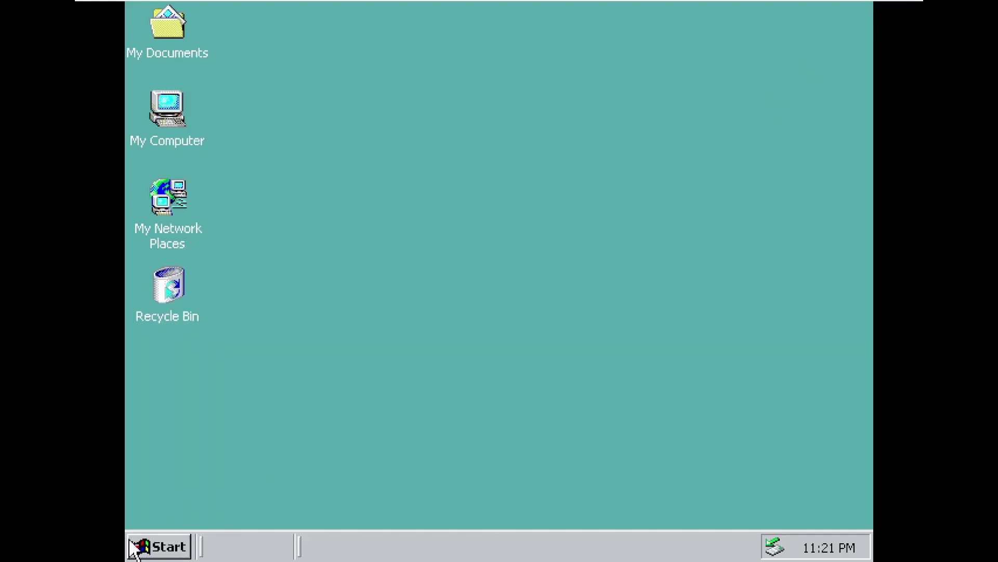
Open and close Control Panel, then launch an Internet search, declining the default-browser prompt
{"action": "left_click", "coordinate": [188, 547]}
{"action": "mouse_move", "coordinate": [223, 389]}
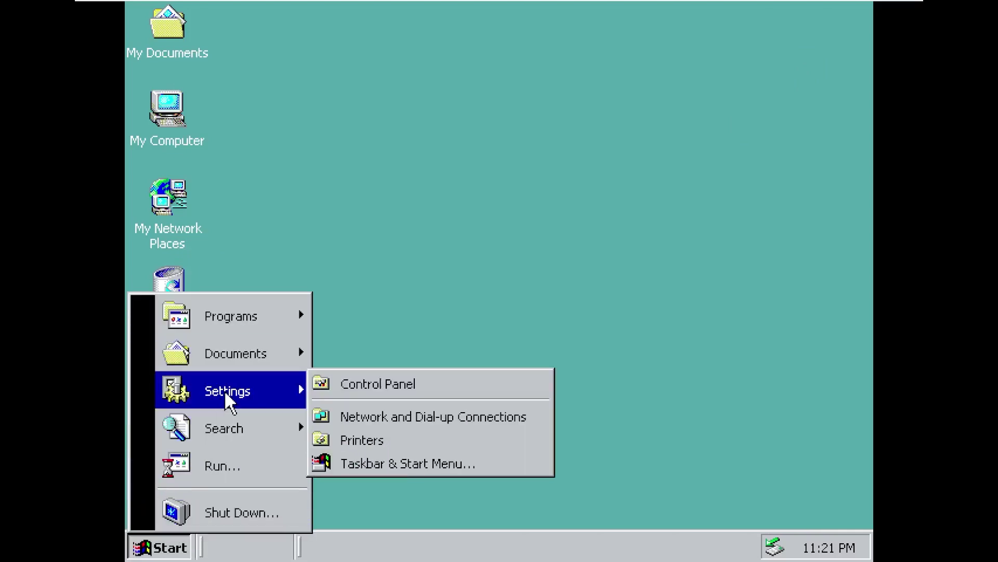
{"action": "left_click", "coordinate": [421, 390]}
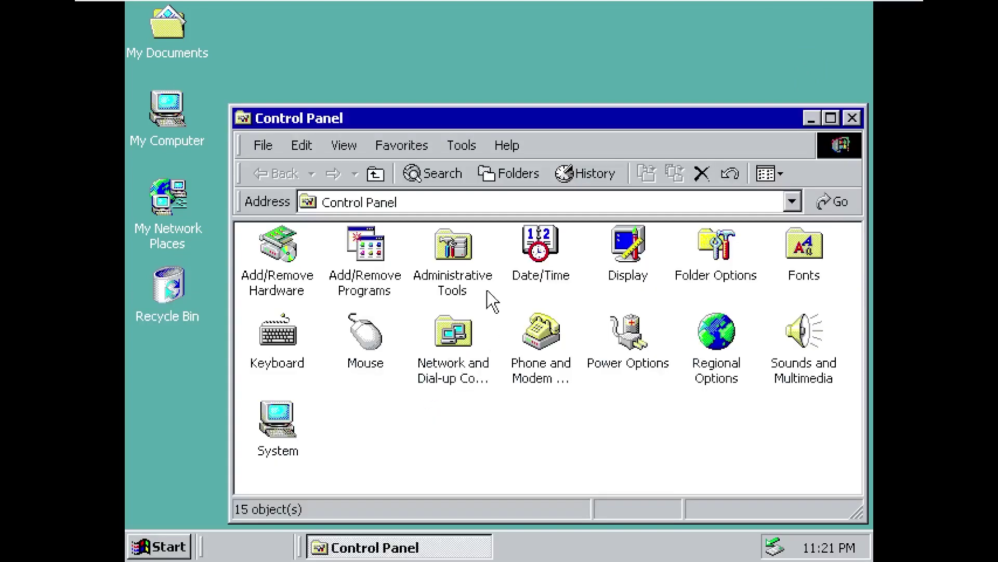
{"action": "left_click", "coordinate": [852, 118]}
{"action": "left_click", "coordinate": [171, 548]}
{"action": "mouse_move", "coordinate": [260, 418]}
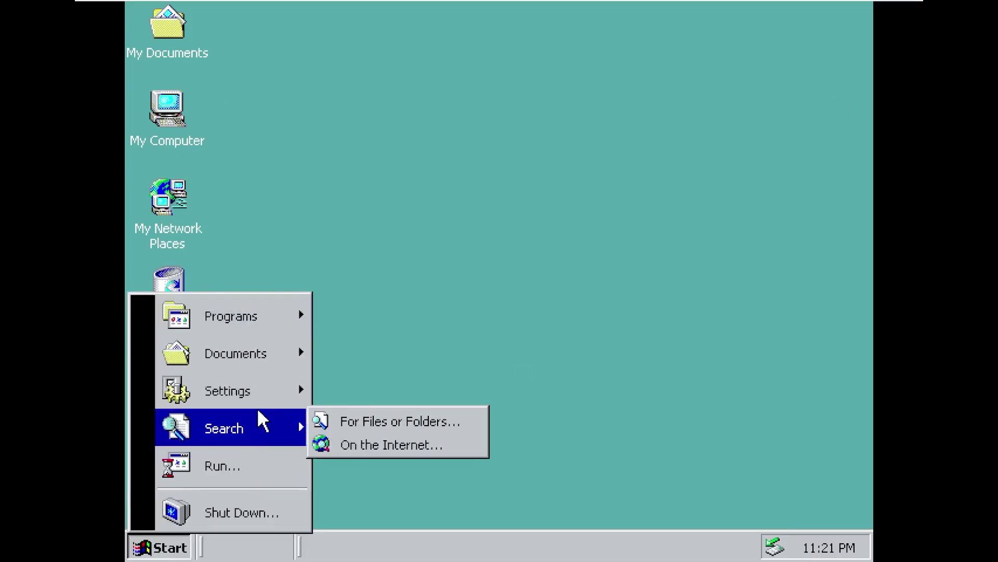
{"action": "left_click", "coordinate": [377, 441]}
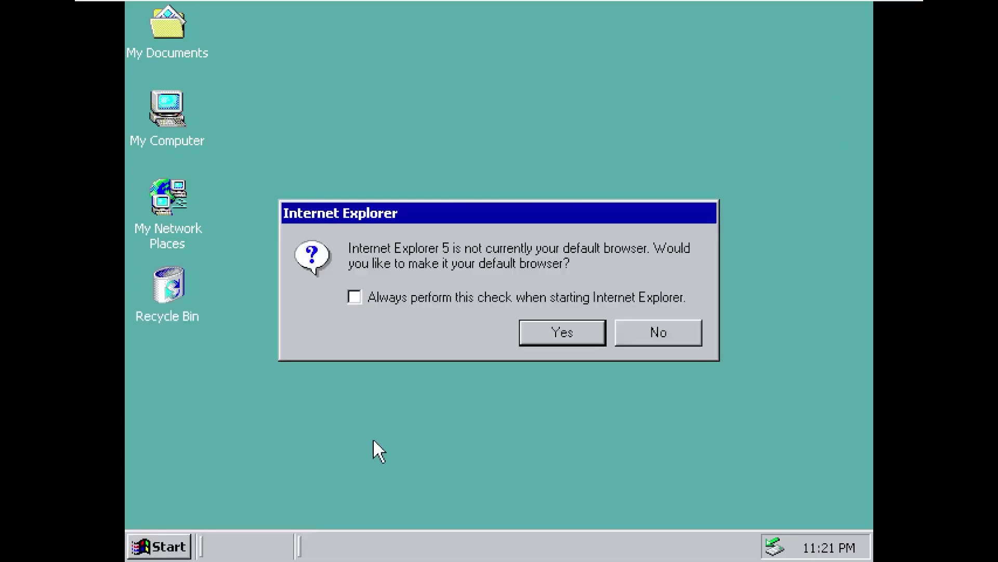
{"action": "left_click", "coordinate": [668, 322]}
Run winver to view the Windows version, then close it and Internet Explorer
{"action": "left_click", "coordinate": [165, 546]}
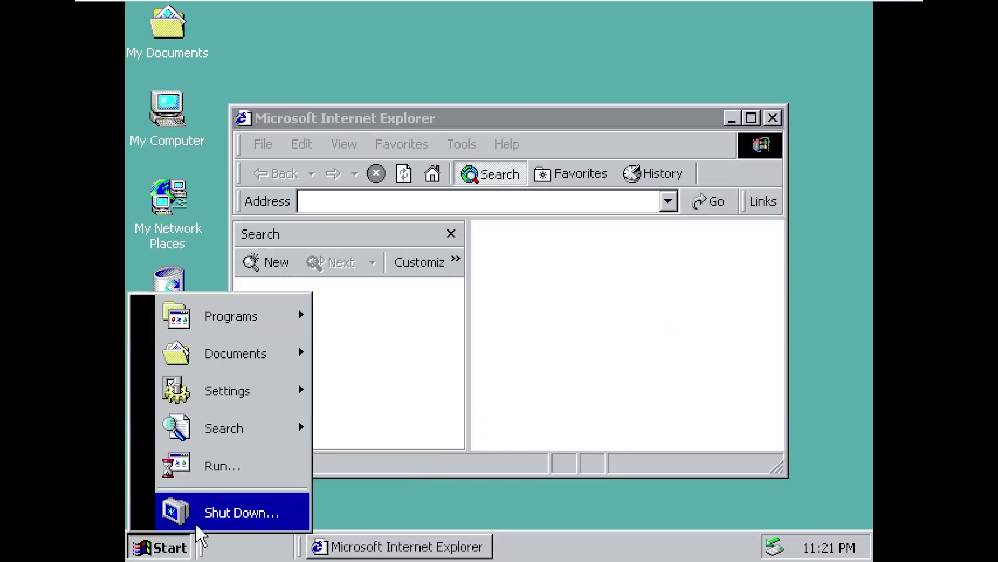
{"action": "left_click", "coordinate": [248, 474]}
{"action": "type", "text": "winver"}
{"action": "key", "text": "Return"}
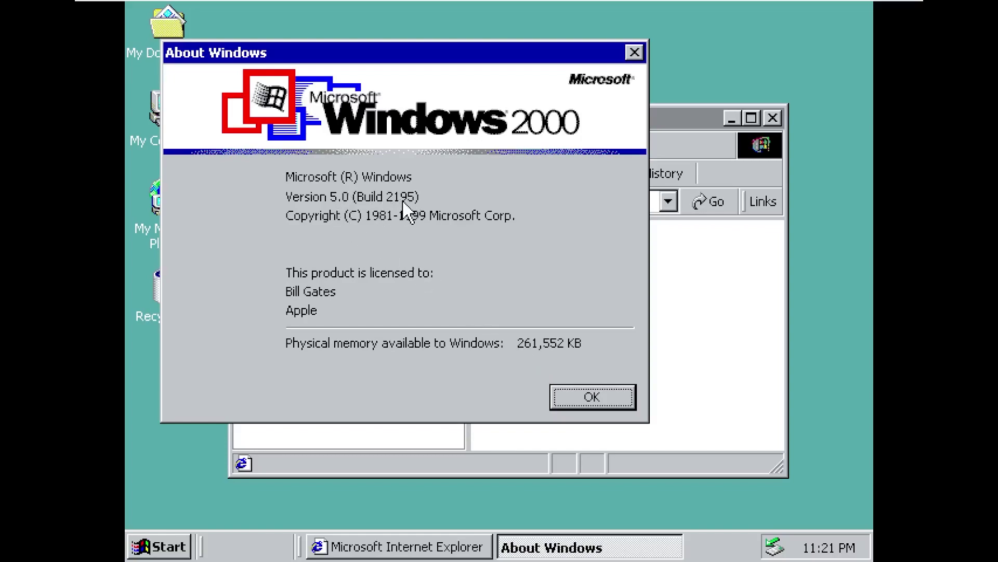
{"action": "left_click", "coordinate": [577, 398]}
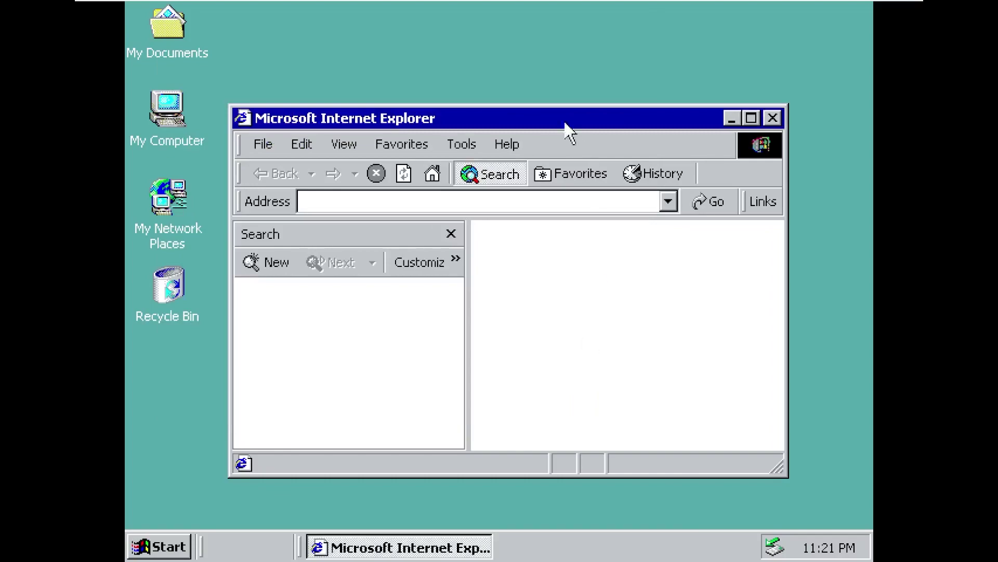
{"action": "left_click", "coordinate": [774, 117]}
Launch Command Prompt from Accessories, then move it lower and make it narrower
{"action": "left_click", "coordinate": [151, 545]}
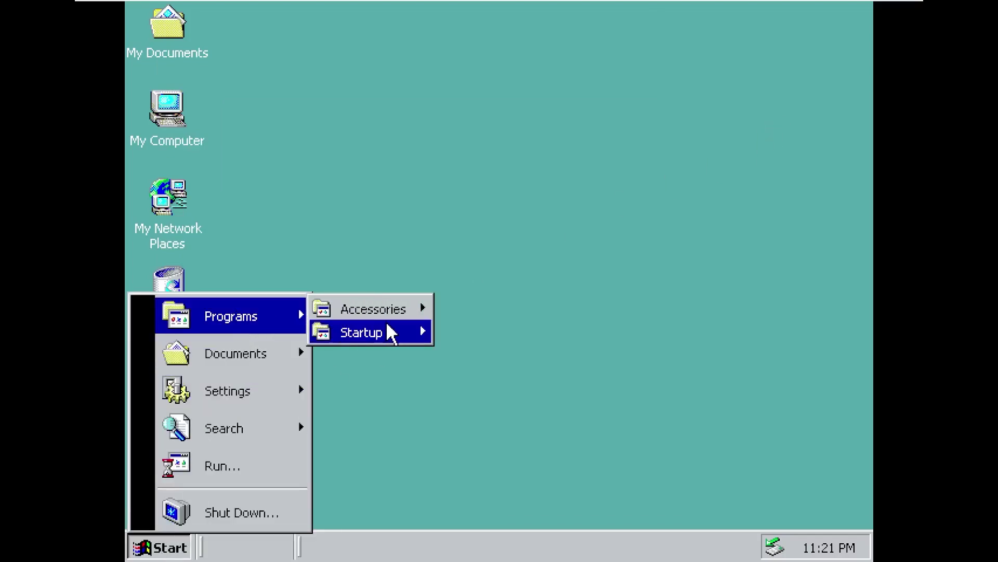
{"action": "mouse_move", "coordinate": [392, 310]}
{"action": "left_click", "coordinate": [484, 352]}
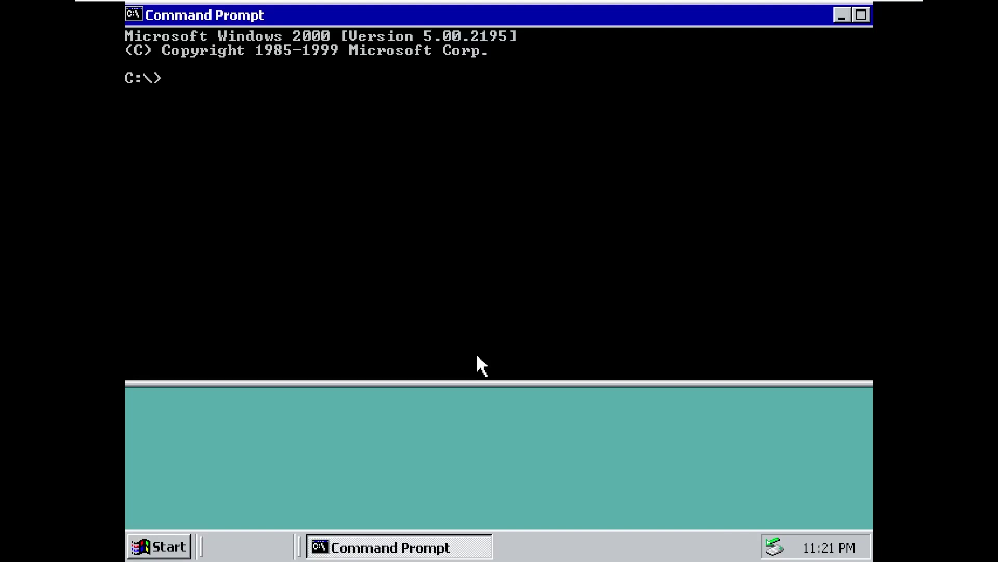
{"action": "left_click_drag", "start_coordinate": [300, 14], "coordinate": [303, 68]}
{"action": "left_click_drag", "start_coordinate": [130, 81], "coordinate": [336, 63]}
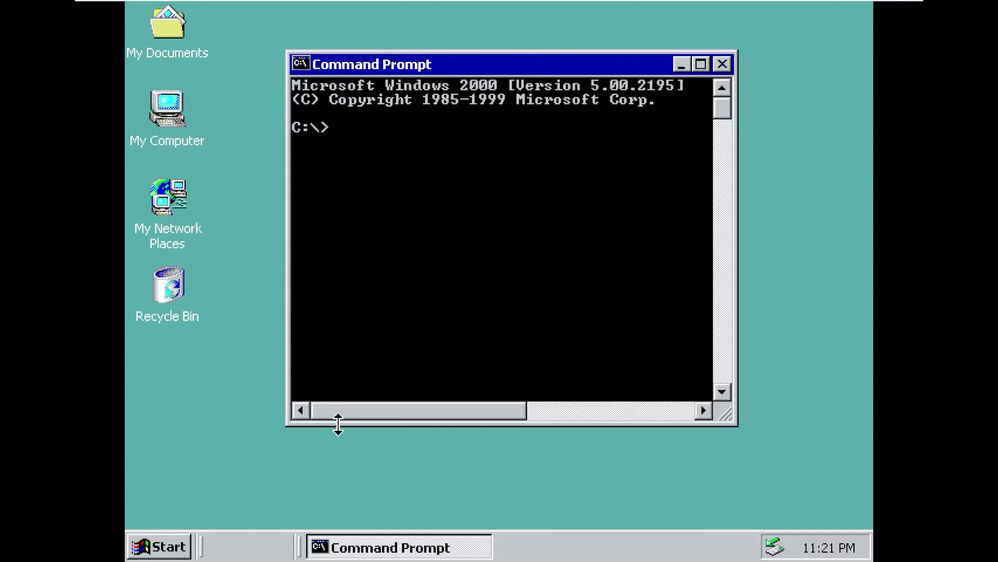
{"action": "left_click_drag", "start_coordinate": [339, 424], "coordinate": [192, 556]}
Open the Start Menu folder and browse Programs, Accessories and the empty Startup folder
{"action": "left_click", "coordinate": [182, 548]}
{"action": "right_click", "coordinate": [176, 552]}
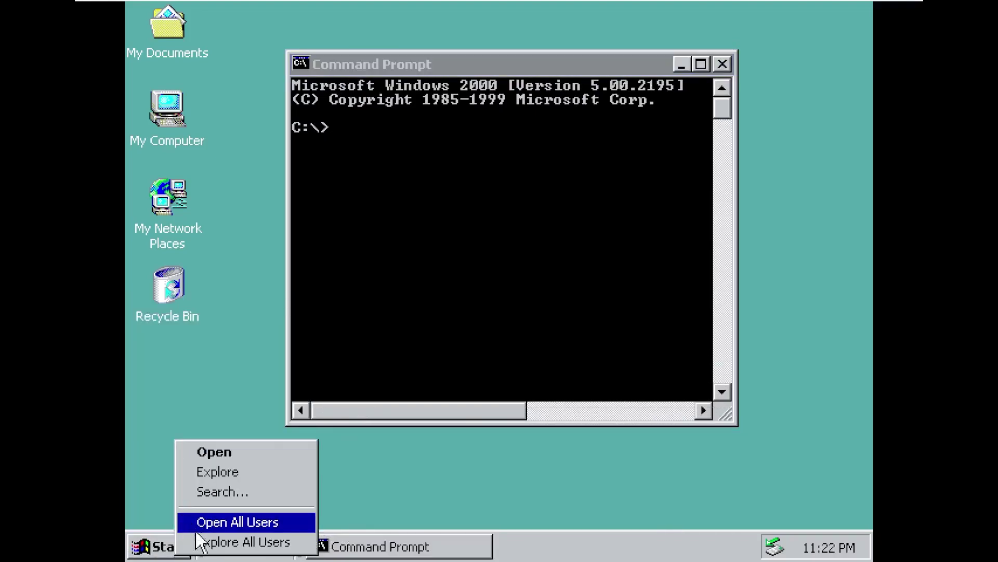
{"action": "left_click", "coordinate": [251, 453]}
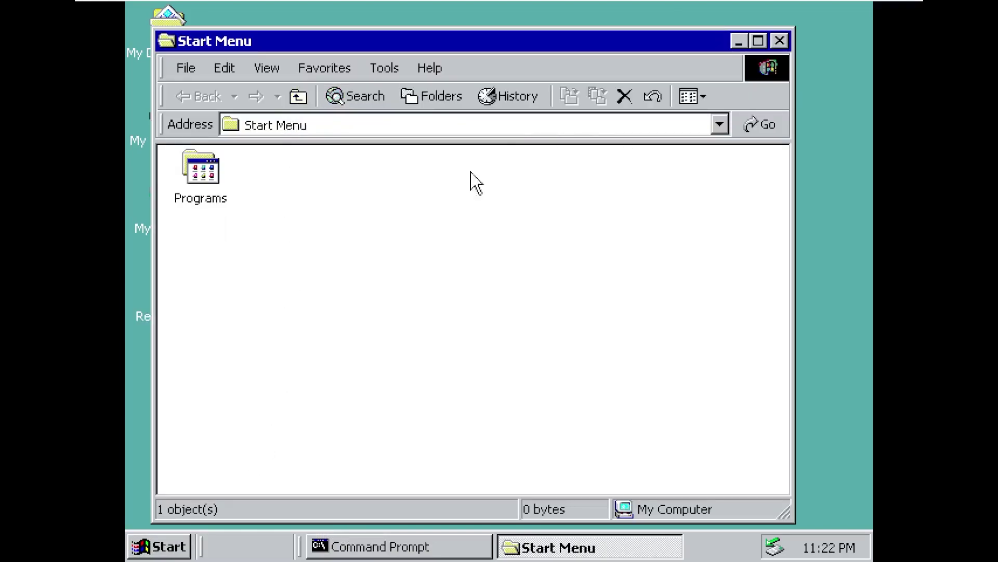
{"action": "double_click", "coordinate": [190, 177]}
{"action": "double_click", "coordinate": [200, 166]}
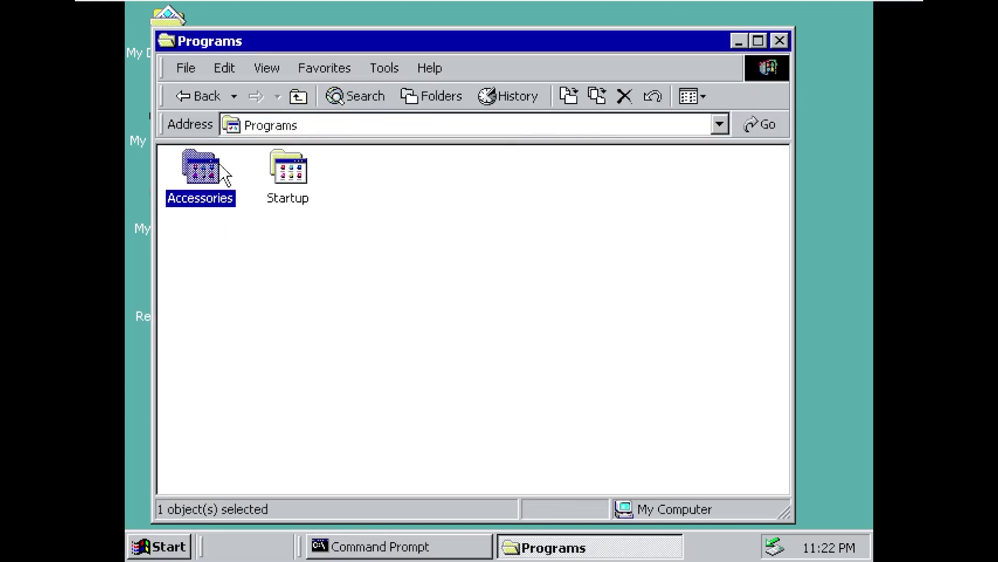
{"action": "left_click", "coordinate": [194, 100]}
{"action": "double_click", "coordinate": [302, 177]}
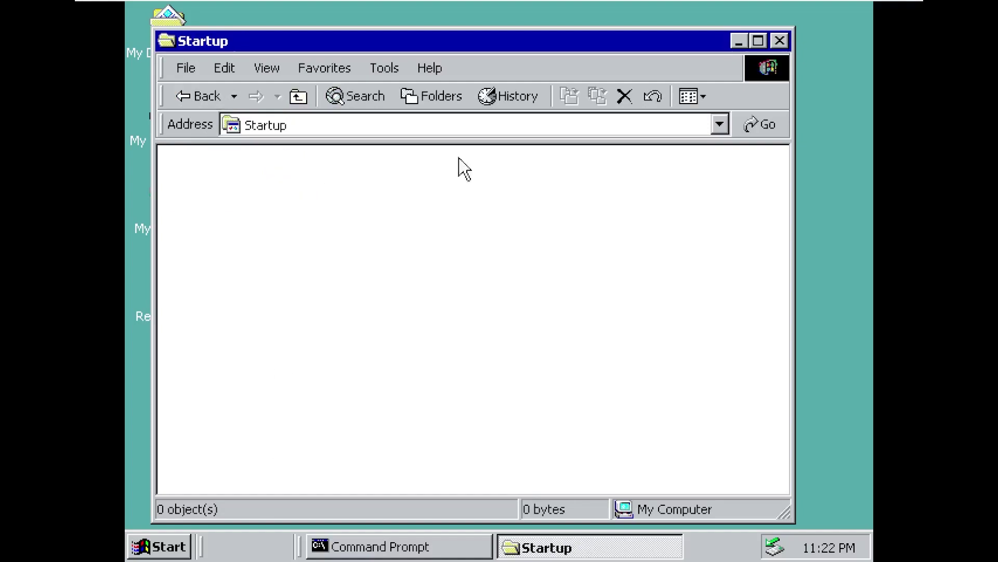
{"action": "left_click", "coordinate": [780, 42]}
Browse the Start menu submenus, open and cancel the Run box, and reopen the Start menu
{"action": "left_click", "coordinate": [171, 548]}
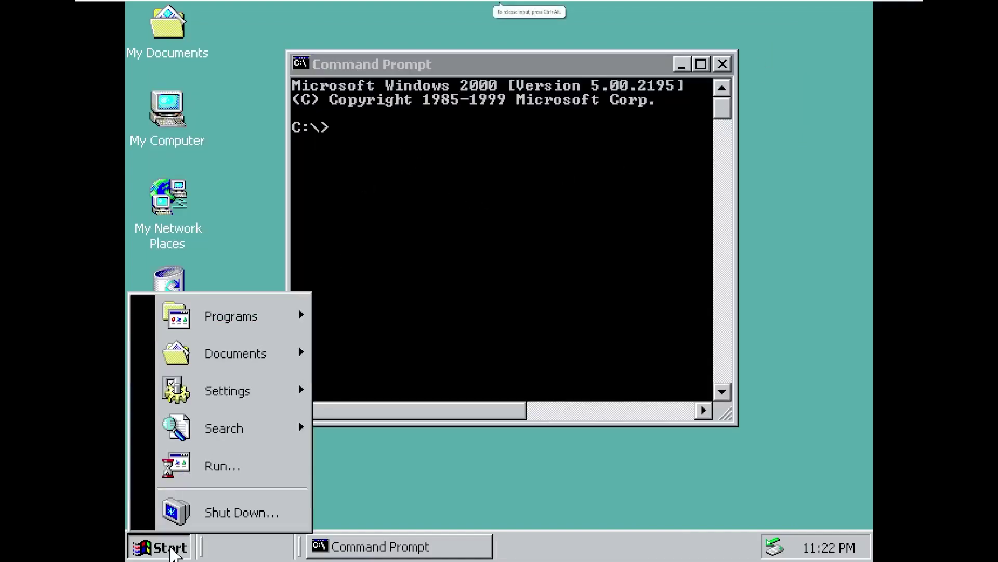
{"action": "mouse_move", "coordinate": [279, 319]}
{"action": "mouse_move", "coordinate": [424, 309]}
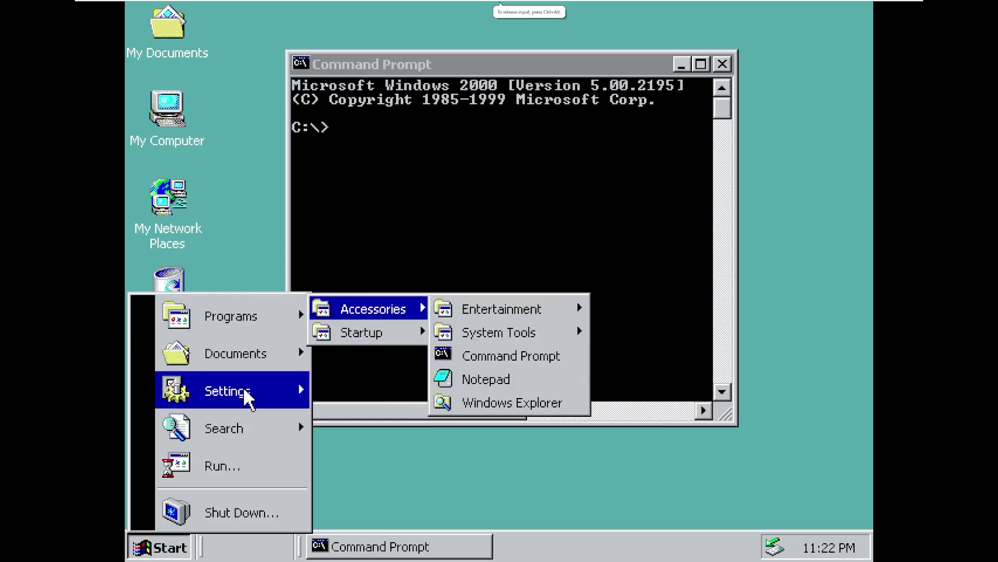
{"action": "left_click", "coordinate": [211, 282]}
{"action": "left_click", "coordinate": [174, 547]}
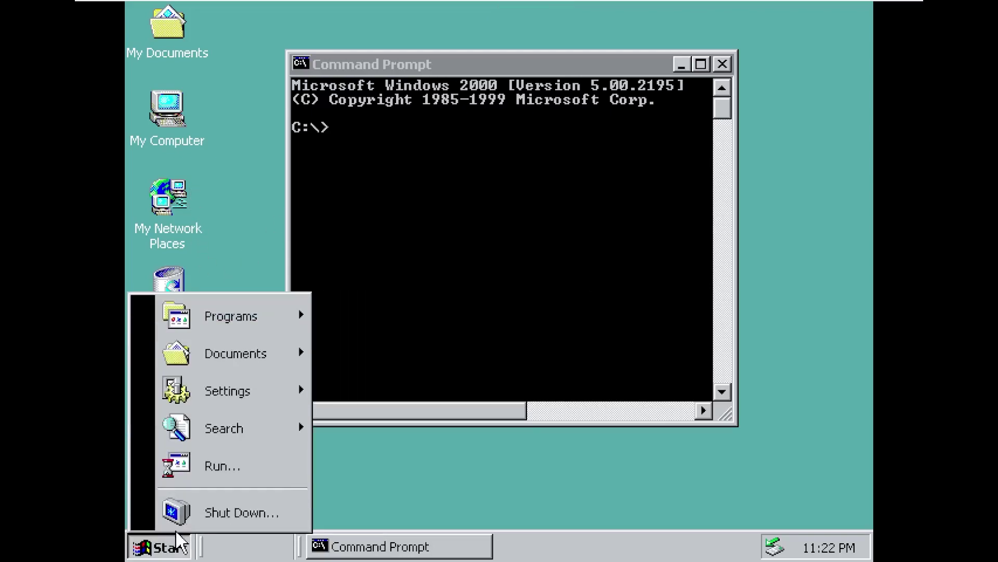
{"action": "left_click", "coordinate": [256, 464]}
{"action": "left_click", "coordinate": [383, 486]}
{"action": "left_click", "coordinate": [174, 550]}
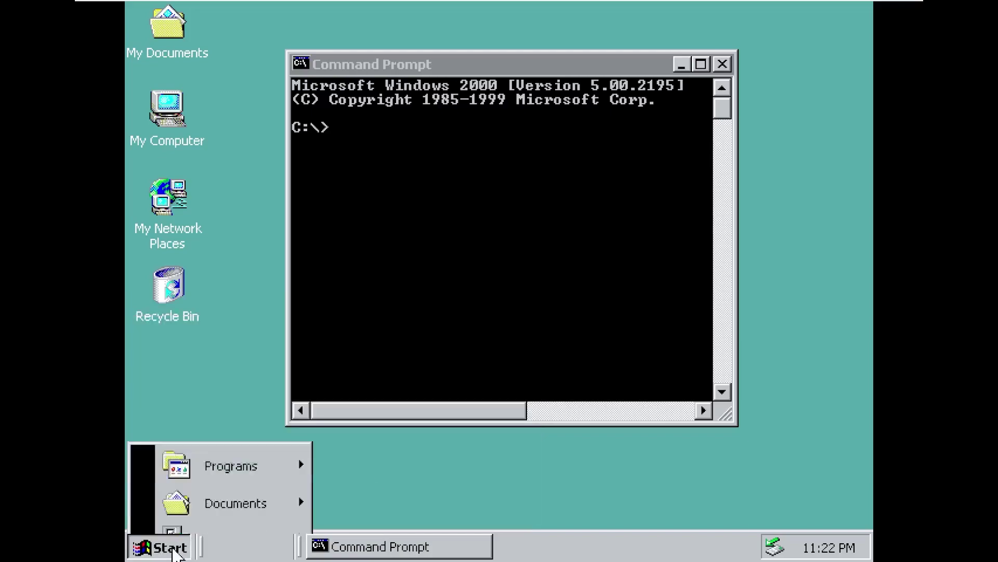
Launch Internet Explorer's web search, move its window down-right, and close Command Prompt
{"action": "mouse_move", "coordinate": [223, 426]}
{"action": "left_click", "coordinate": [393, 445]}
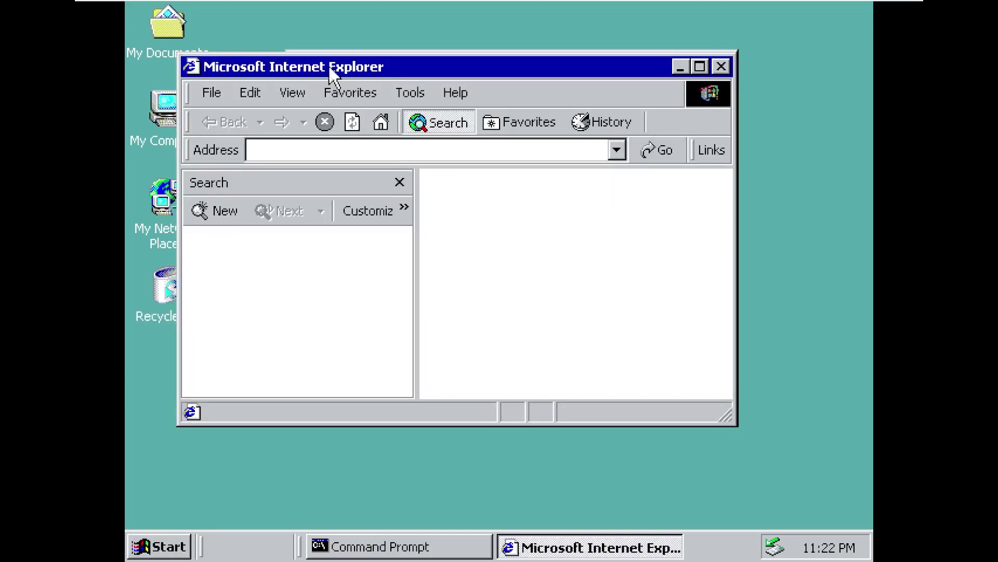
{"action": "left_click_drag", "start_coordinate": [327, 61], "coordinate": [422, 108]}
{"action": "left_click", "coordinate": [720, 62]}
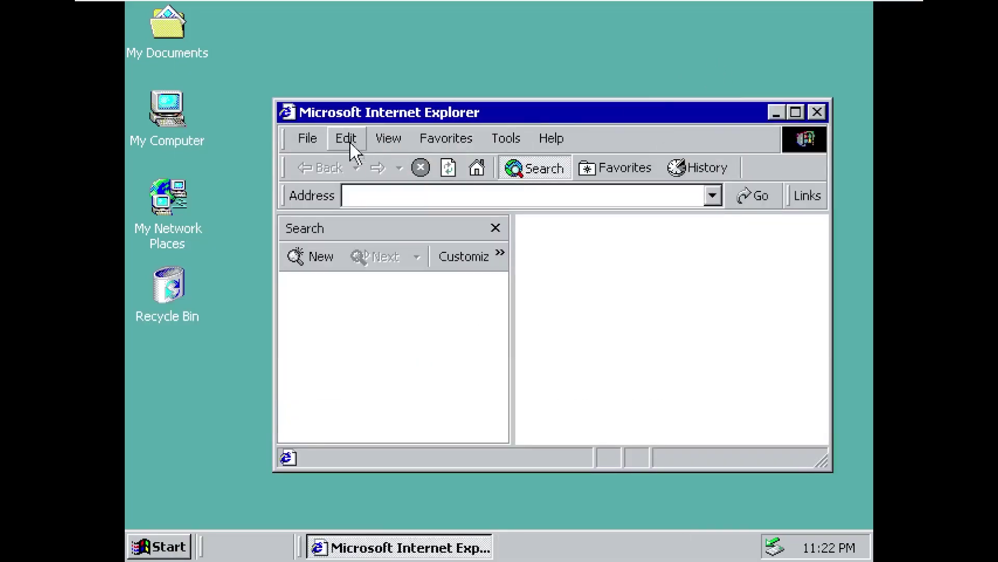
Go to google.com in Internet Explorer's Address bar and maximize the window
{"action": "left_click", "coordinate": [379, 191]}
{"action": "type", "text": "google.com"}
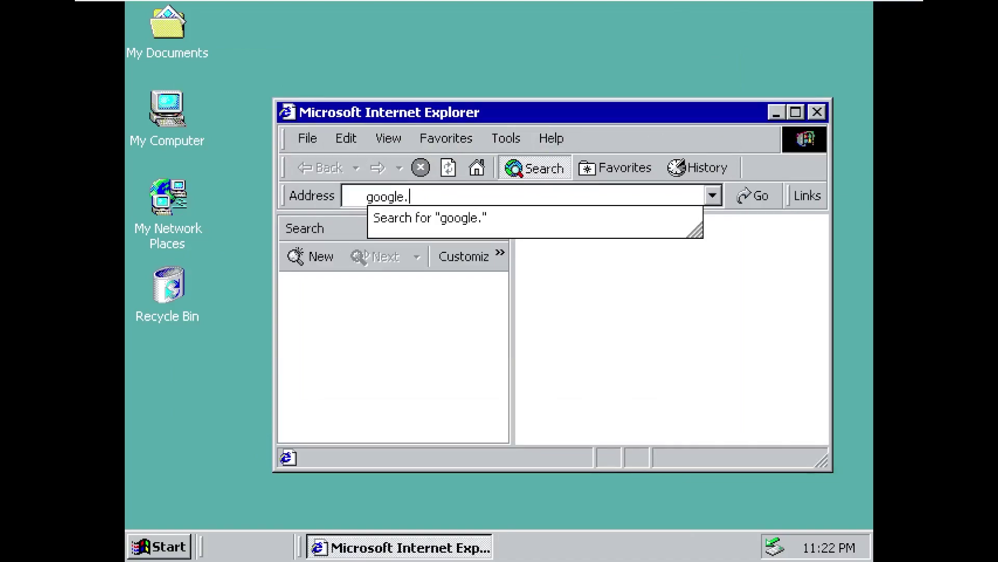
{"action": "key", "text": "Return"}
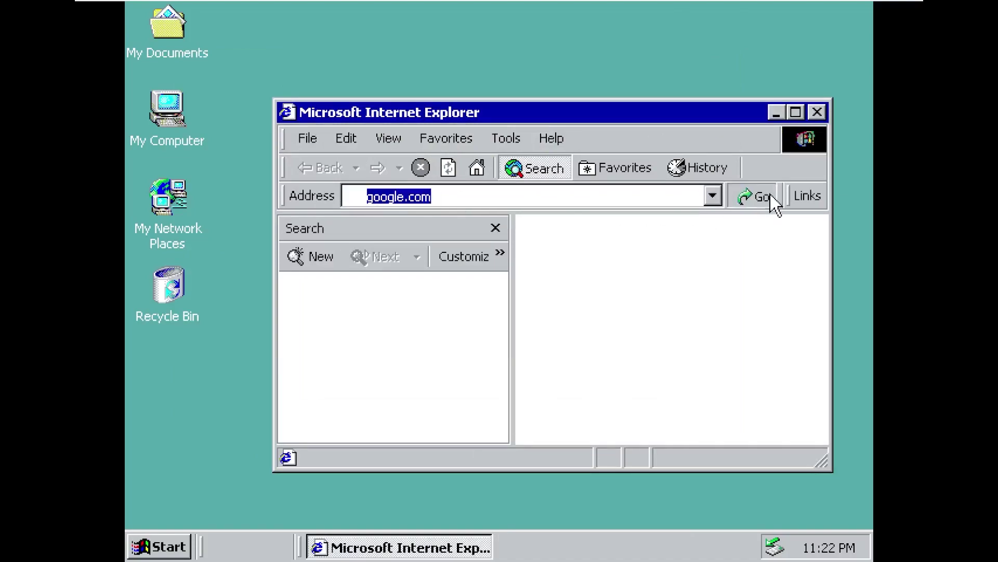
{"action": "left_click", "coordinate": [796, 113]}
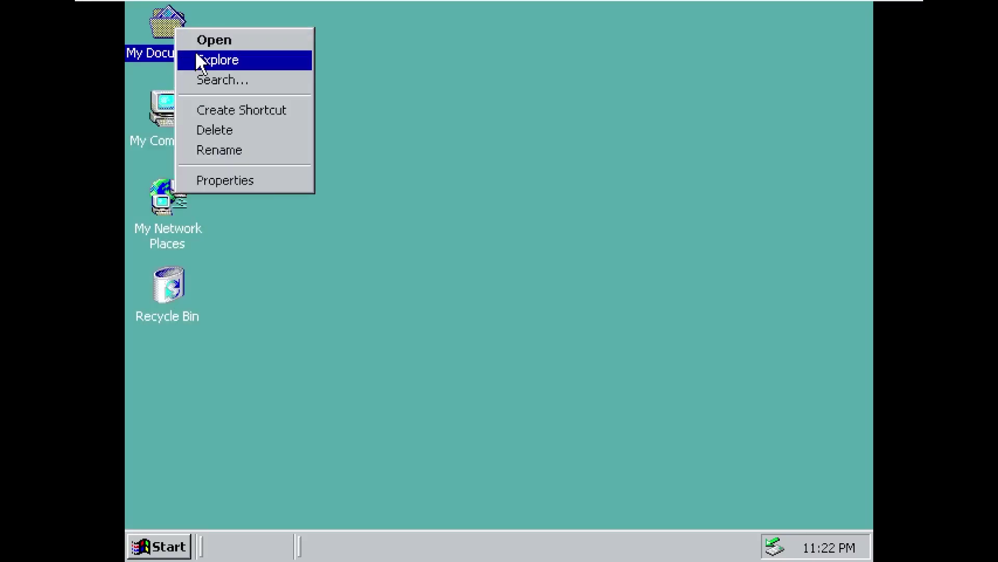
Review the Sharing and Security tabs of My Documents Properties, then close it
{"action": "left_click", "coordinate": [222, 180]}
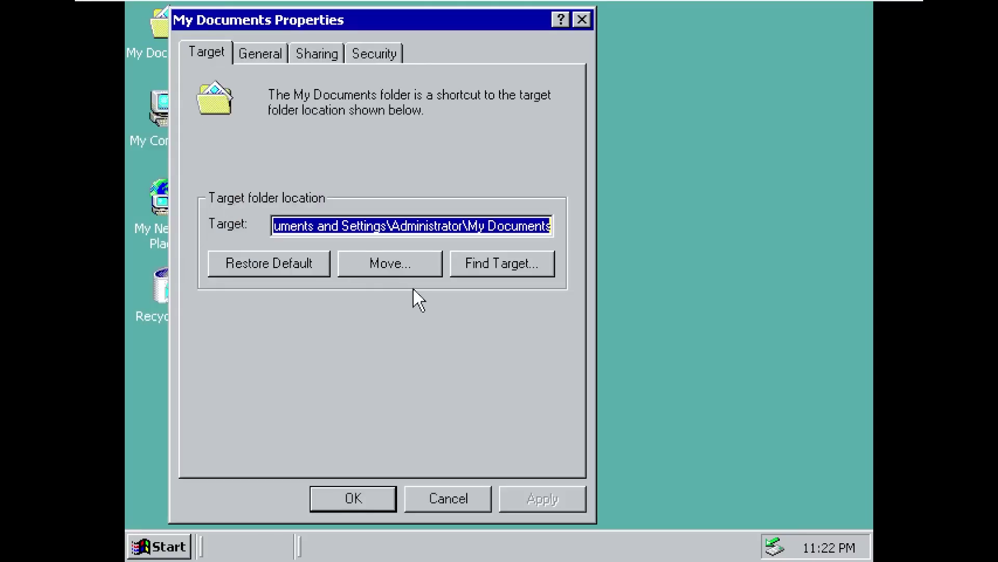
{"action": "left_click", "coordinate": [322, 52]}
{"action": "left_click", "coordinate": [374, 52]}
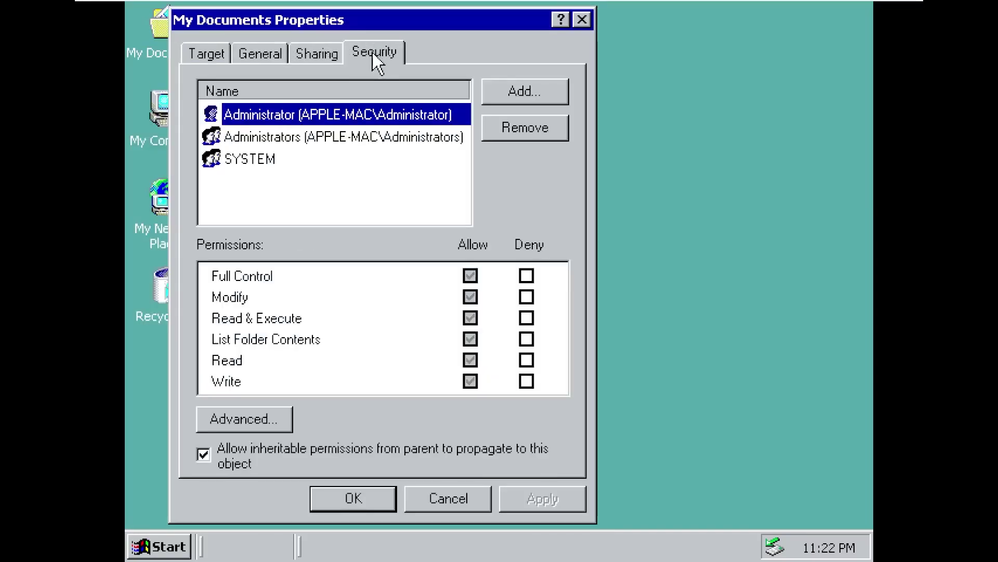
{"action": "left_click", "coordinate": [581, 20]}
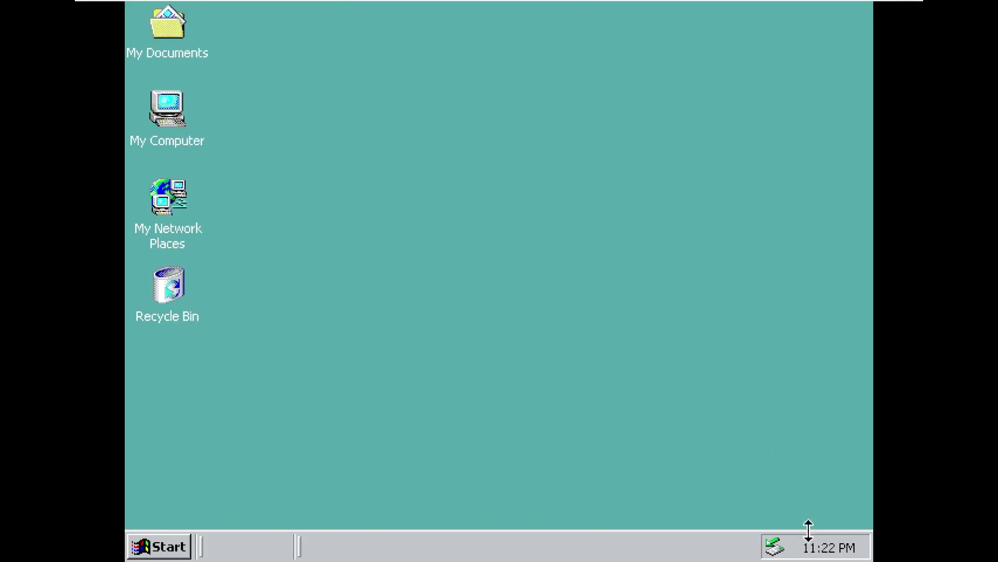
Stretch the taskbar to about half the screen tall and check its Start menu and options
{"action": "left_click_drag", "start_coordinate": [807, 528], "coordinate": [730, 148]}
{"action": "left_click", "coordinate": [159, 312]}
{"action": "left_click", "coordinate": [301, 337]}
{"action": "right_click", "coordinate": [302, 337]}
Cancel the Run box, relaunch Internet Explorer's web search, and dismiss the offline warning
{"action": "left_click", "coordinate": [159, 313]}
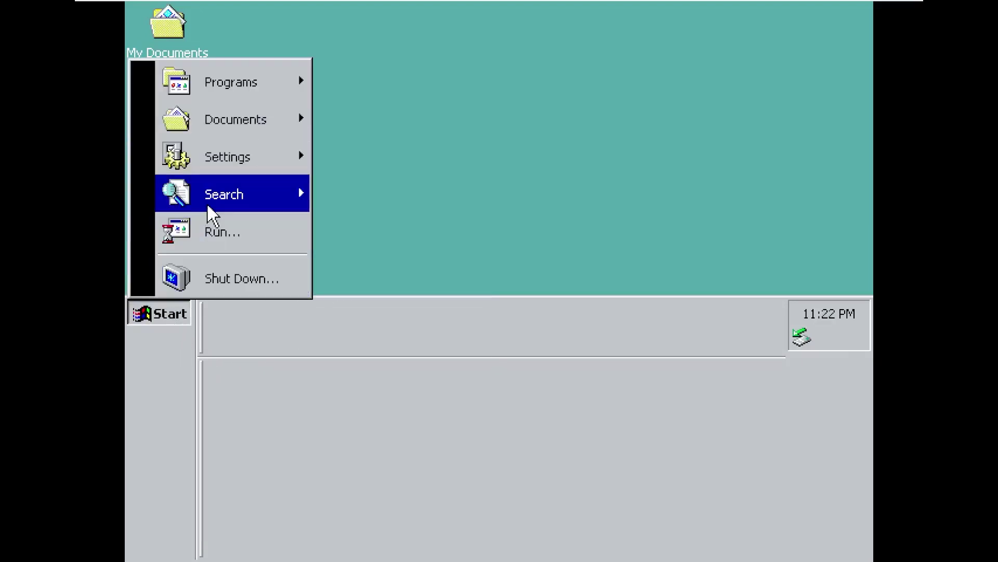
{"action": "left_click", "coordinate": [218, 231]}
{"action": "left_click", "coordinate": [368, 251]}
{"action": "left_click", "coordinate": [185, 310]}
{"action": "mouse_move", "coordinate": [254, 203]}
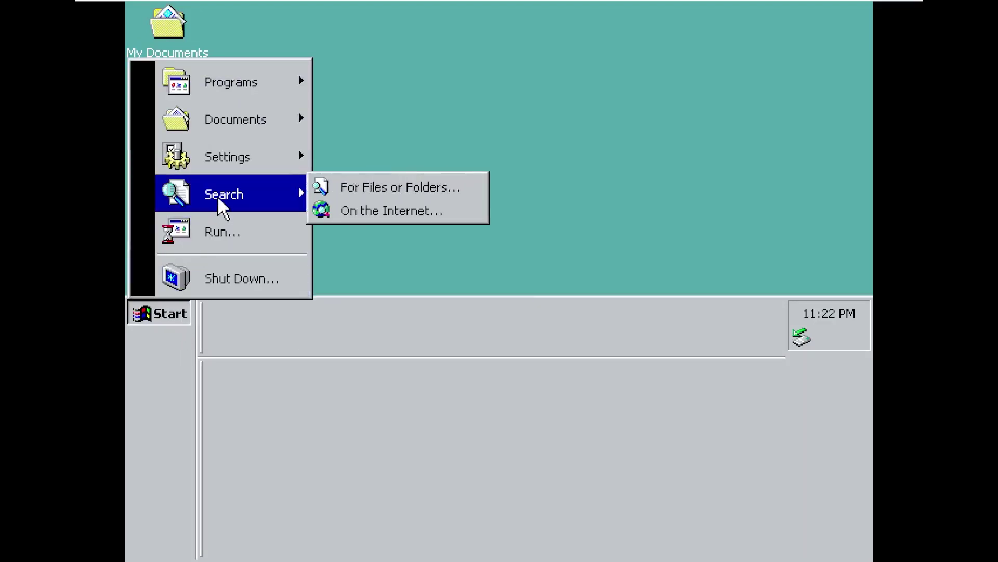
{"action": "left_click", "coordinate": [370, 210]}
{"action": "left_click", "coordinate": [540, 191]}
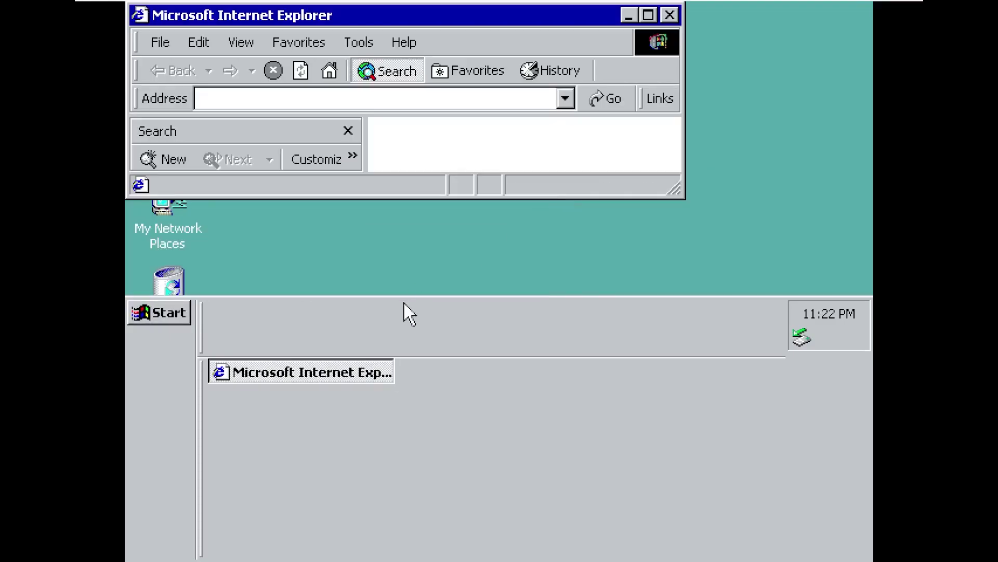